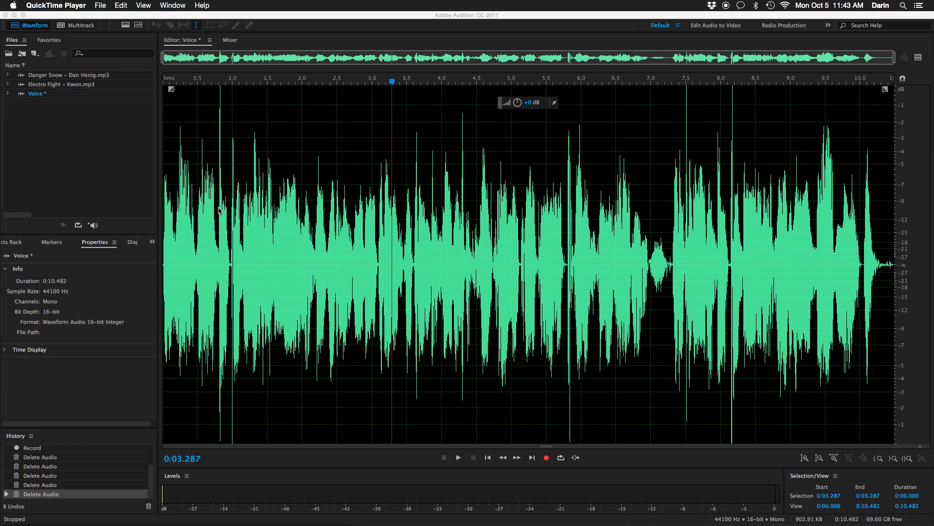
Step: Create a new multitrack session named Crossfades
left_click(65, 29)
left_click(66, 29)
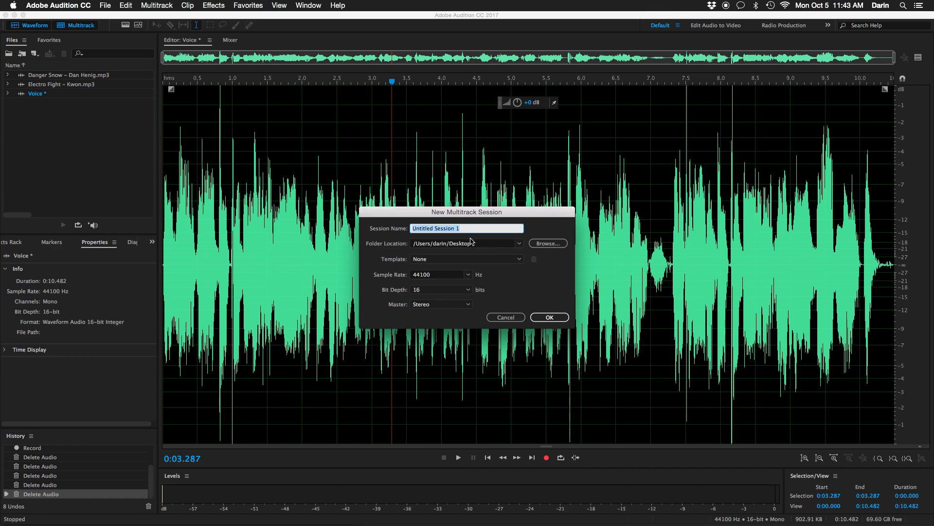
type("Crossfades")
left_click(546, 314)
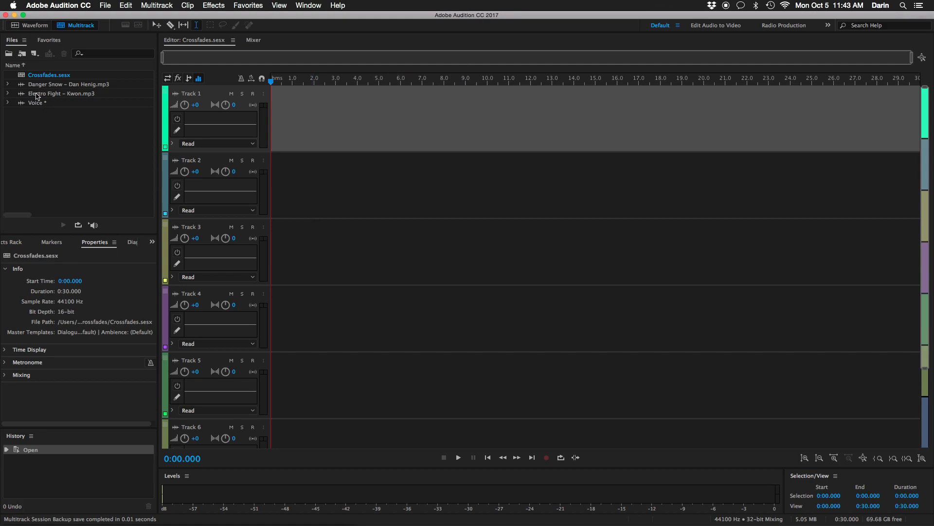
Step: Place the Voice recording at the start of Track 1, Danger Snow on Track 2 and Electro Fight on Track 3
left_click_drag(30, 104, 264, 120)
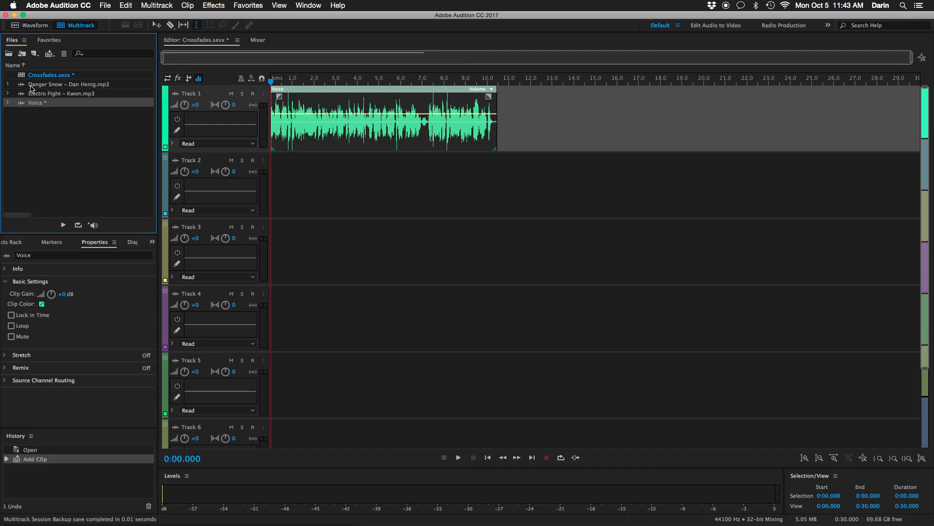
left_click_drag(30, 87, 247, 178)
left_click_drag(35, 98, 258, 240)
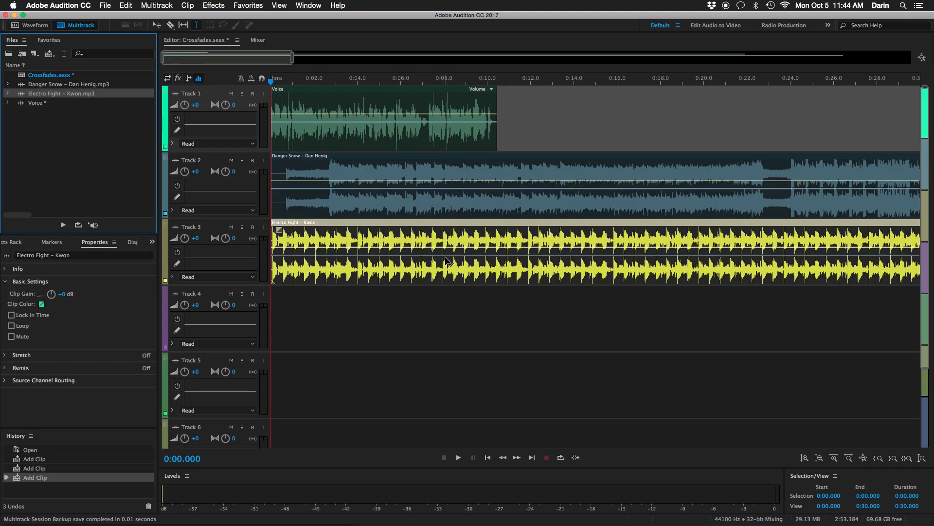
key("backslash")
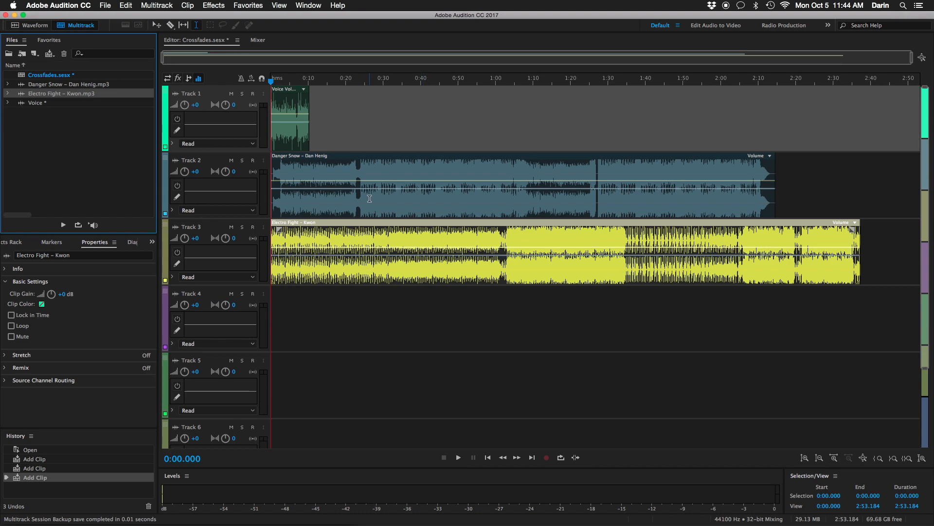
Step: Mute Tracks 1 and 3 and play the Danger Snow clip from about 0:02.6, where the main beat enters
left_click(232, 94)
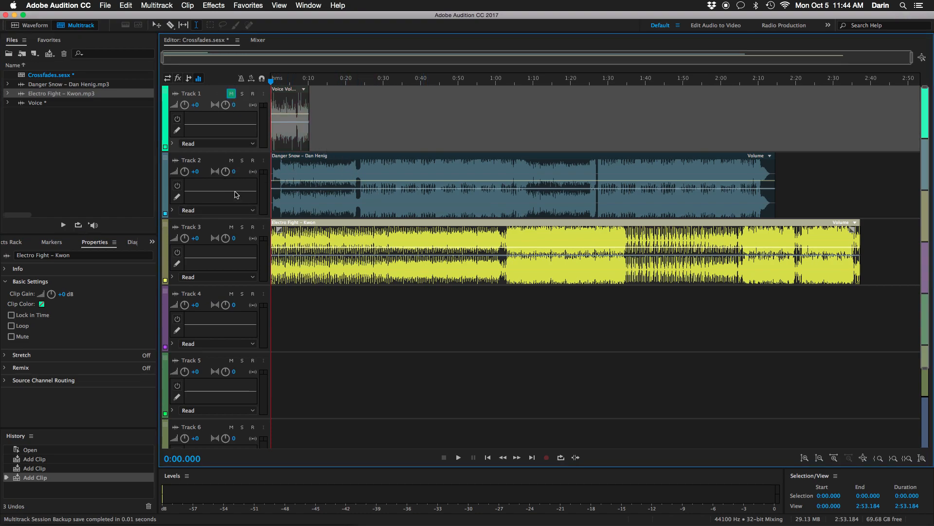
left_click(231, 227)
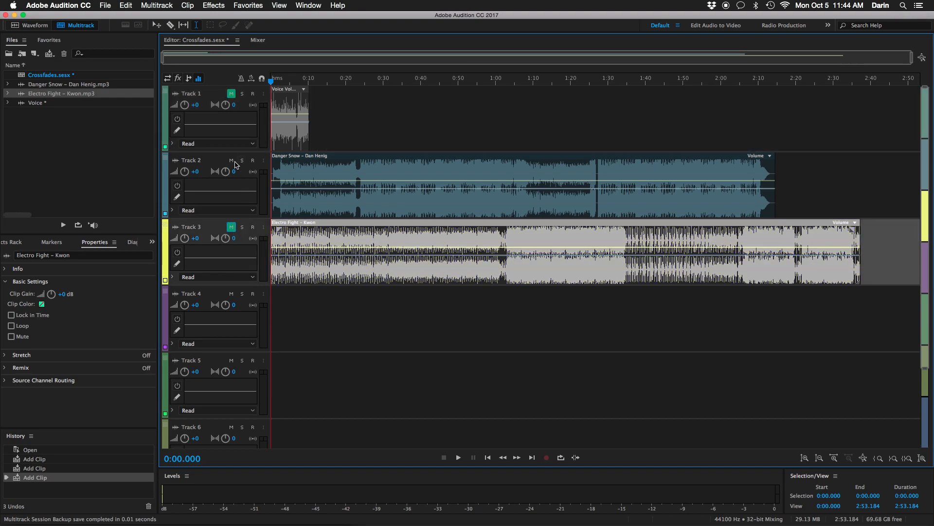
left_click(280, 174)
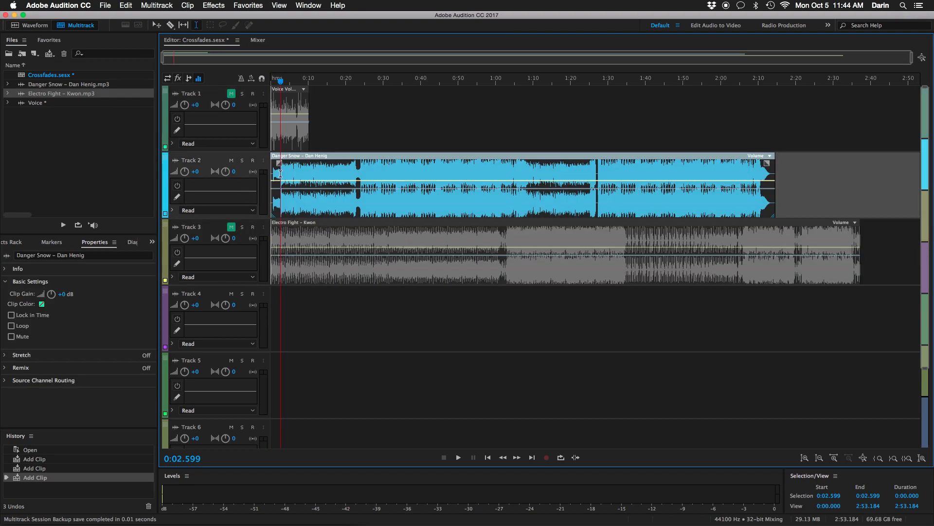
key("space")
key("equal")
key("equal")
key("equal")
key("equal")
key("equal")
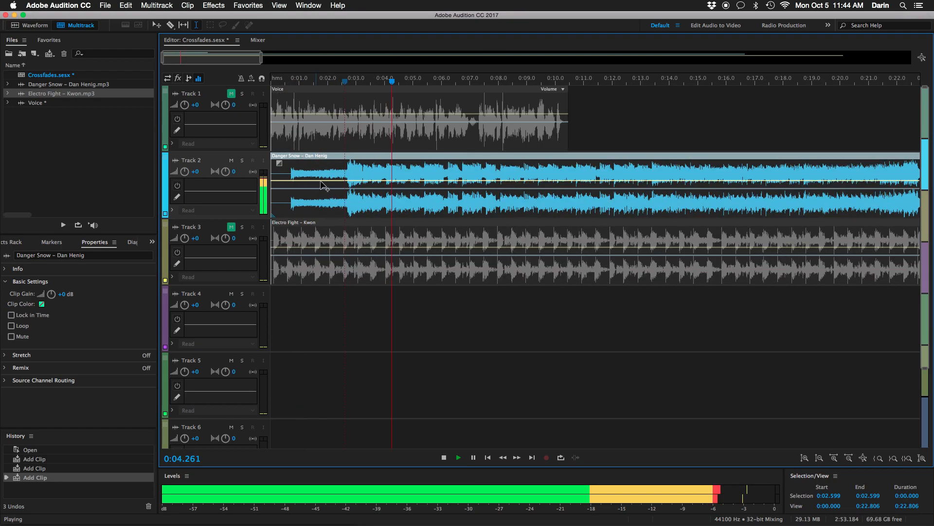
key("equal")
key("equal")
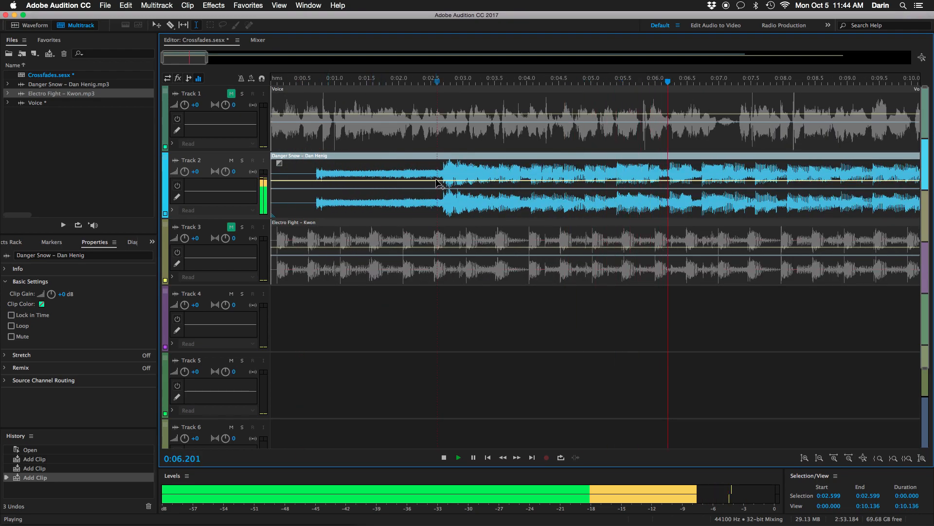
key("space")
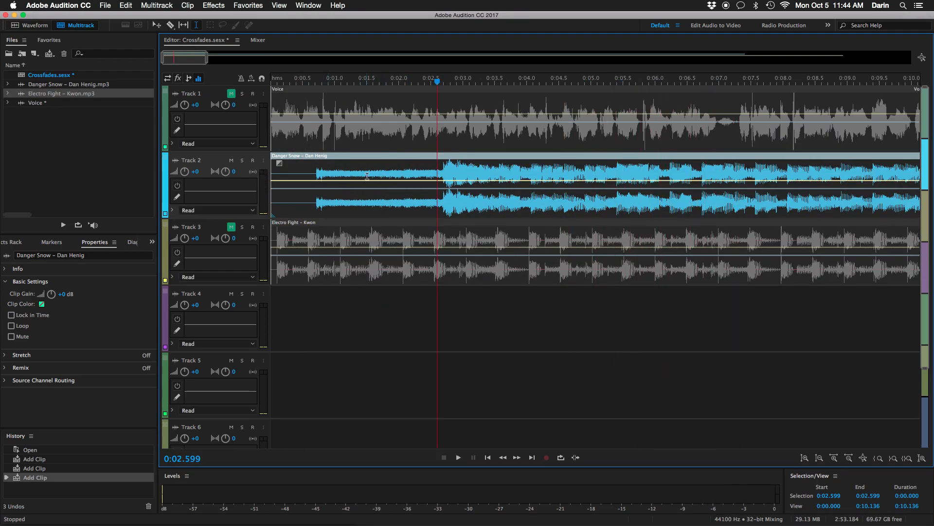
Step: Split the Danger Snow clip at 0:02.678 and delete the intro portion before the cut
left_click(441, 169)
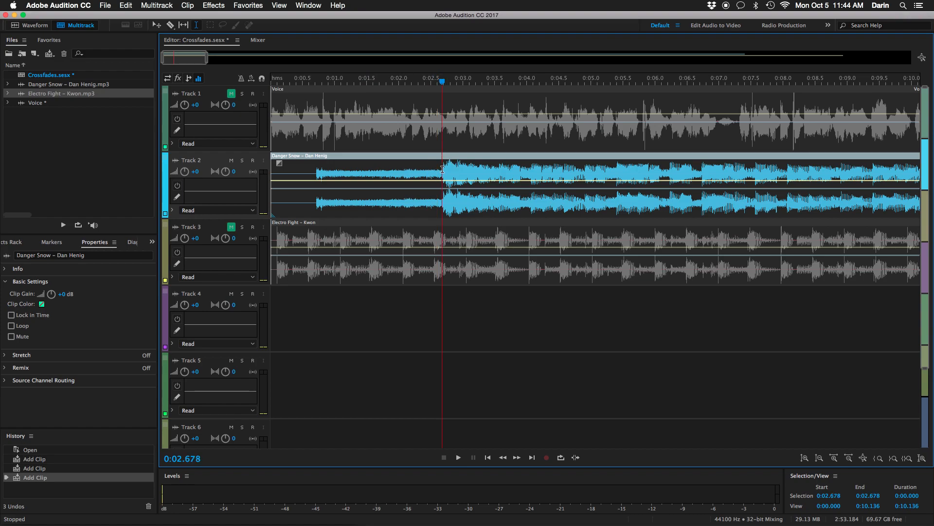
key("super+k")
left_click(404, 175)
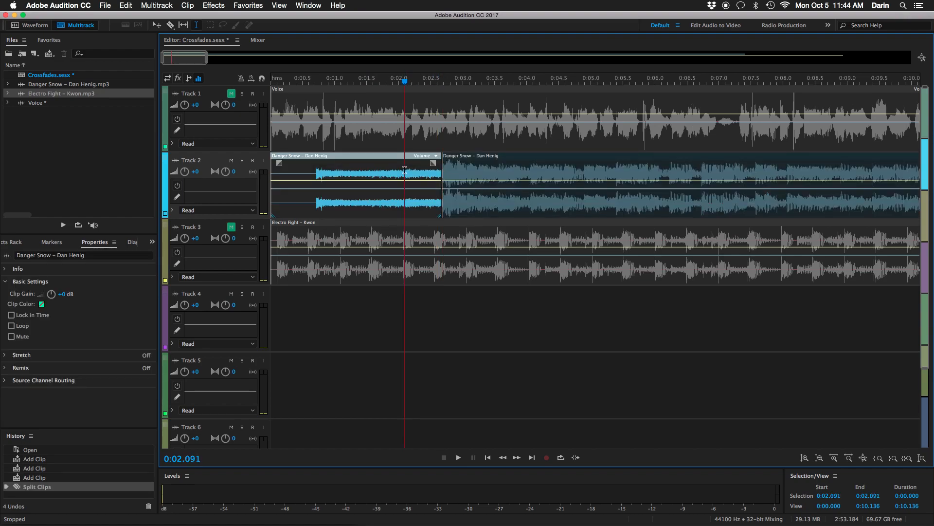
key("Delete")
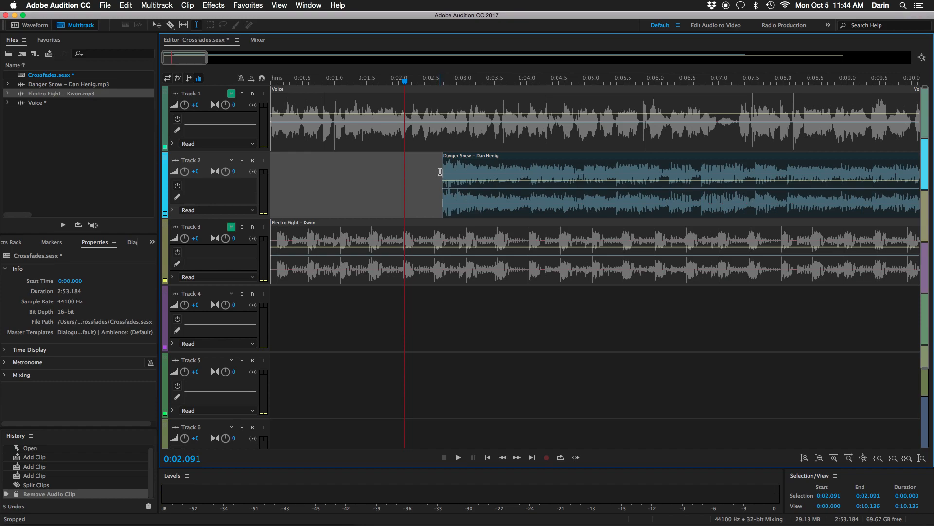
Step: Audition the cut and extend the Danger Snow clip's start slightly earlier, to about 0:02.6
key("space")
key("space")
left_click_drag(443, 172, 438, 171)
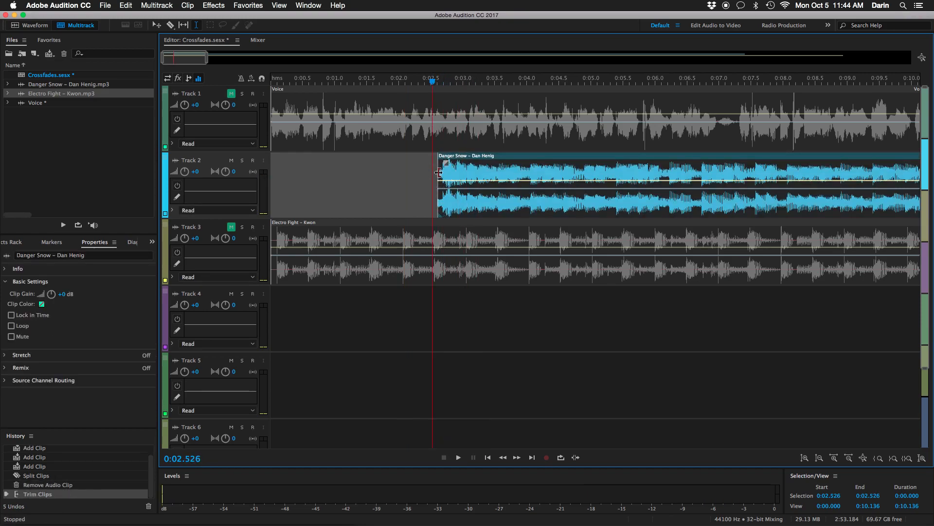
Step: Add a very short linear fade-in to the start of the Danger Snow clip and play it back
key("equal")
key("equal")
left_click_drag(616, 163, 627, 171)
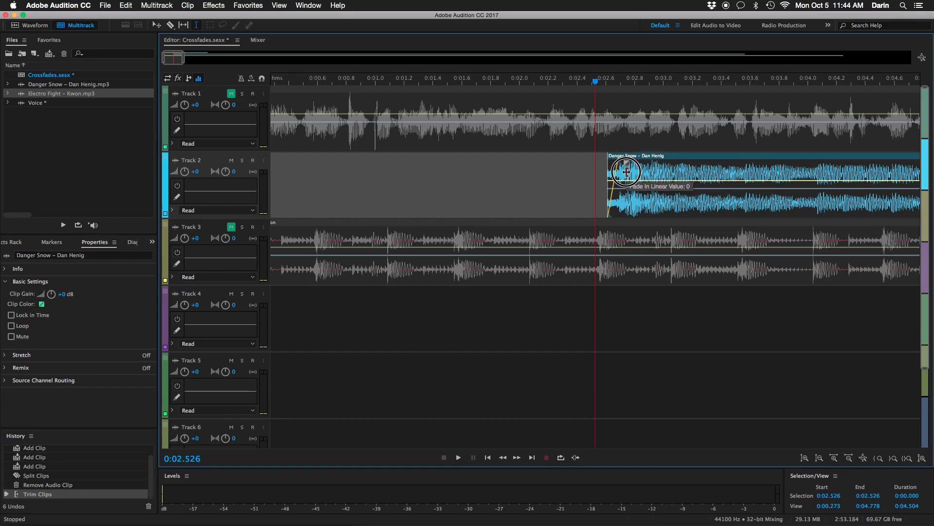
left_click_drag(627, 171, 627, 172)
left_click(585, 199)
key("space")
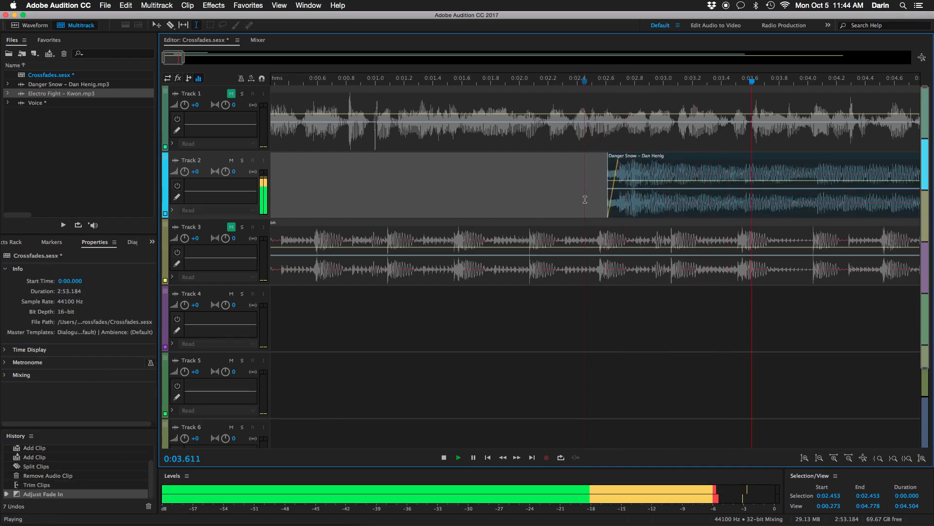
key("space")
Step: Move the trimmed Danger Snow clip on Track 2 to the very beginning of the session
left_click_drag(703, 162, 371, 171)
key("backslash")
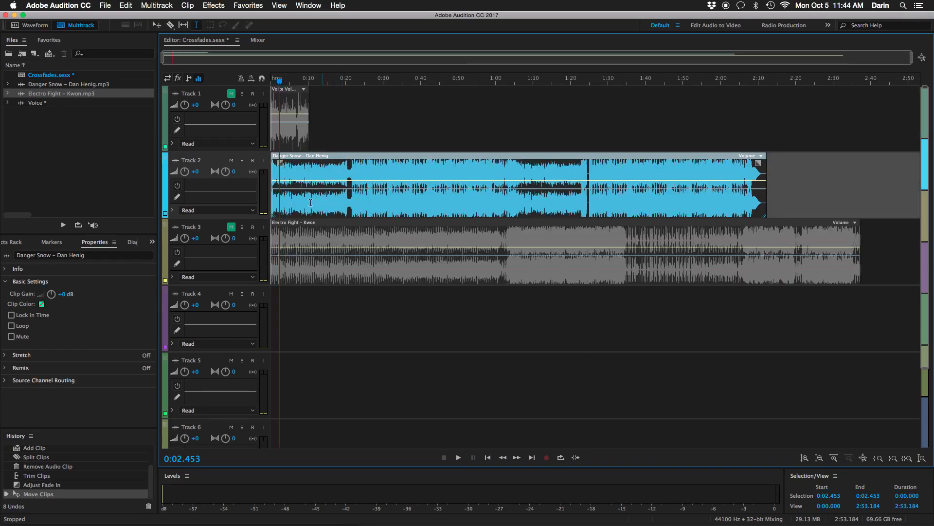
left_click_drag(319, 155, 309, 155)
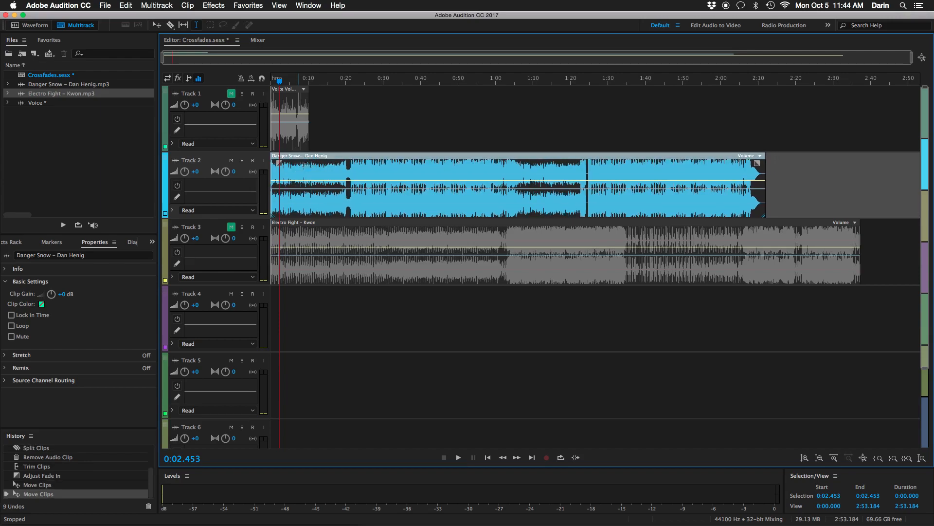
Step: Move the Voice clip on Track 1 to start at about 0:03.9
left_click_drag(283, 95, 298, 99)
key("equal")
key("equal")
key("equal")
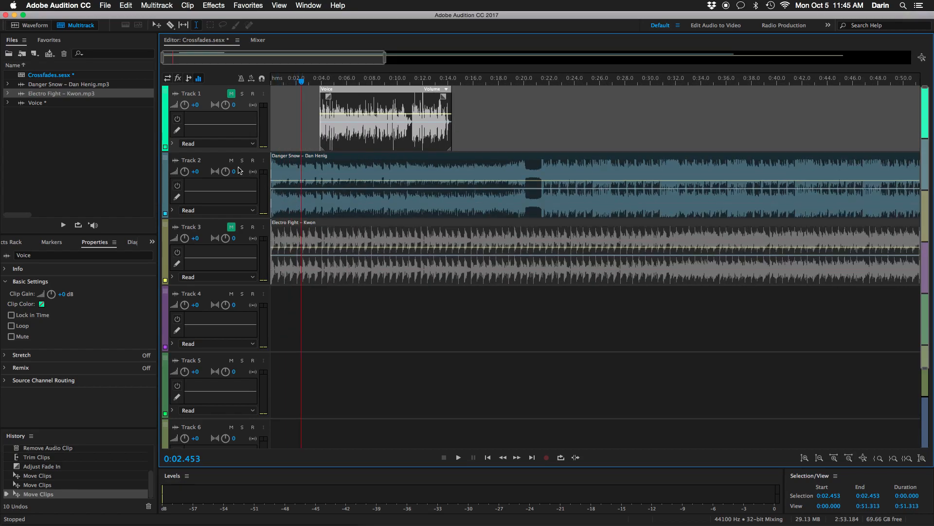
Step: Audition the Danger Snow music from about 0:05 and again from the beginning of the session
left_click(334, 192)
key("space")
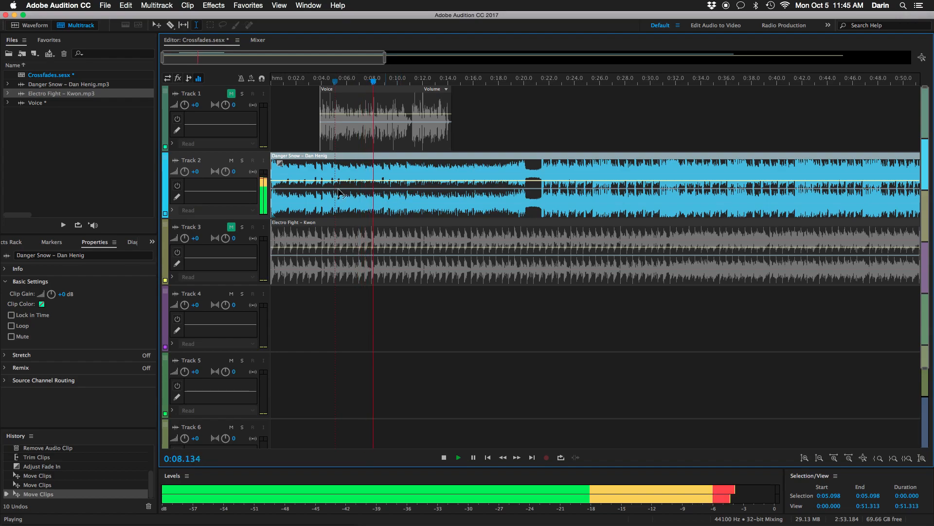
key("space")
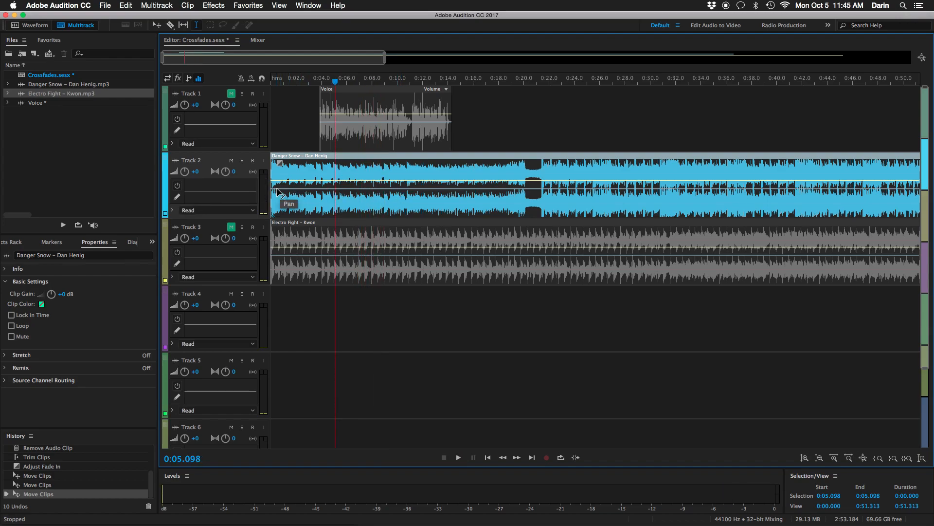
key("Home")
key("space")
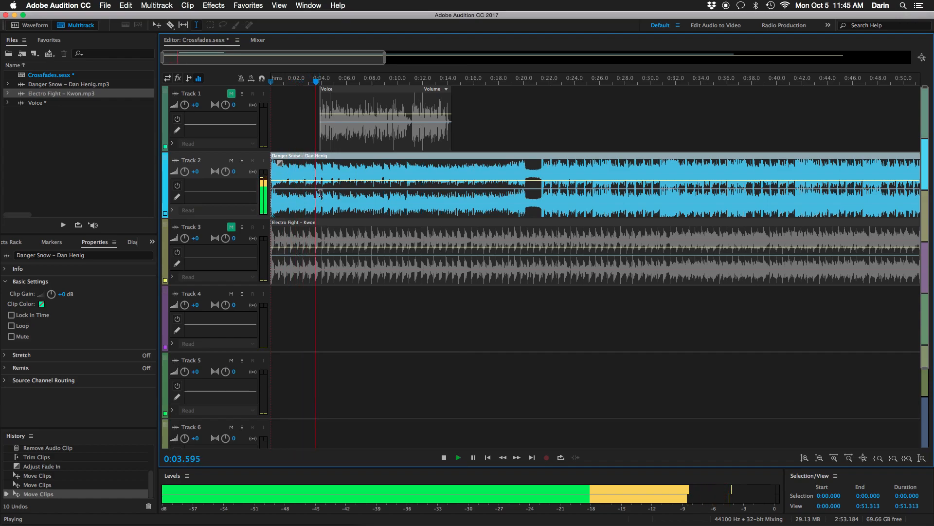
key("space")
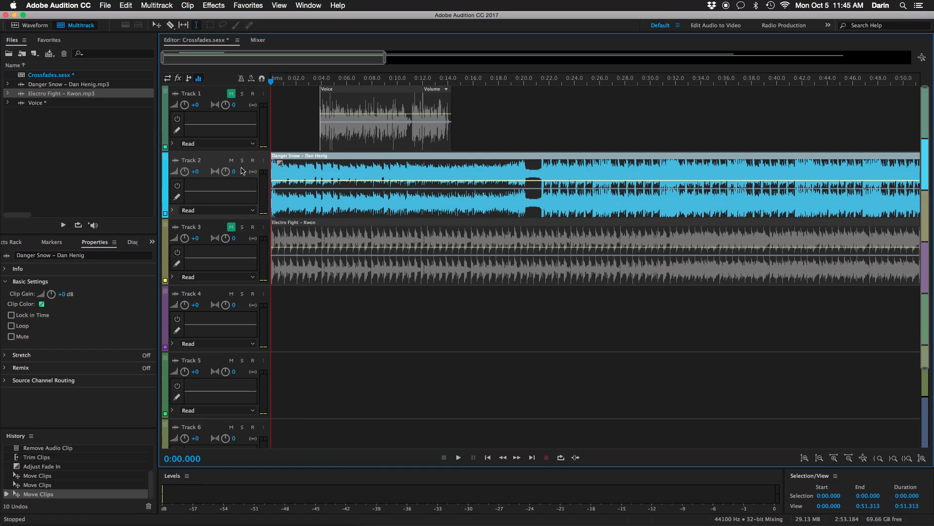
Step: Mute Track 2, unmute Track 3 and listen to the Electro Fight music from the beginning
left_click(232, 161)
left_click(231, 226)
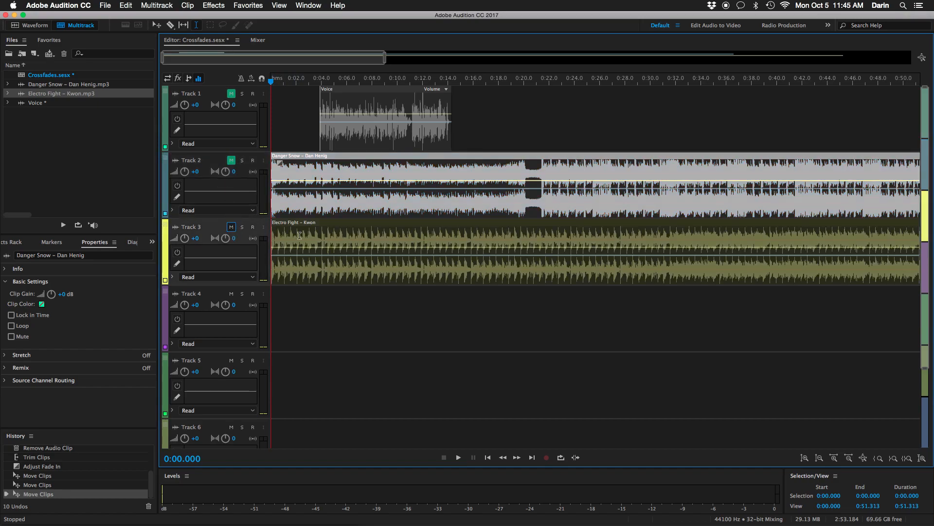
key("space")
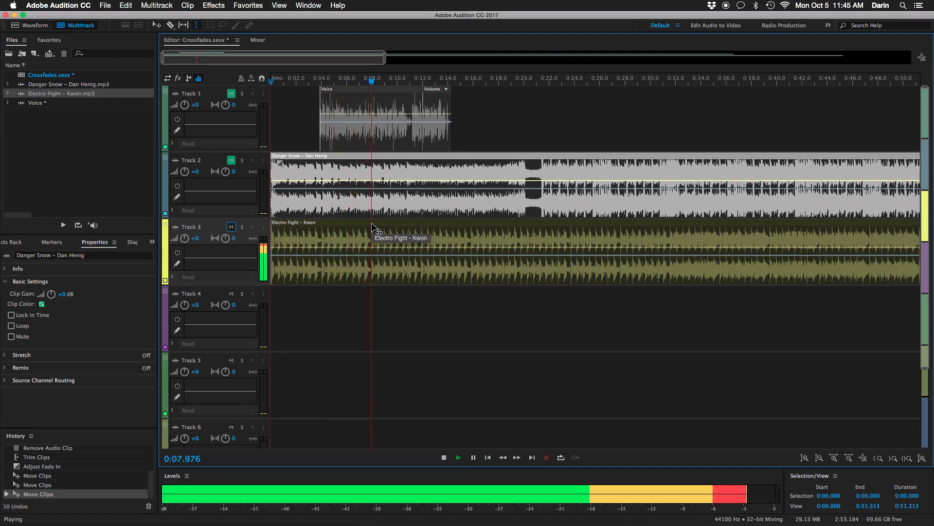
key("space")
Step: Move the Electro Fight clip to start at about 0:04.2, add a very short fade-in and audition it
left_click_drag(374, 229, 426, 224)
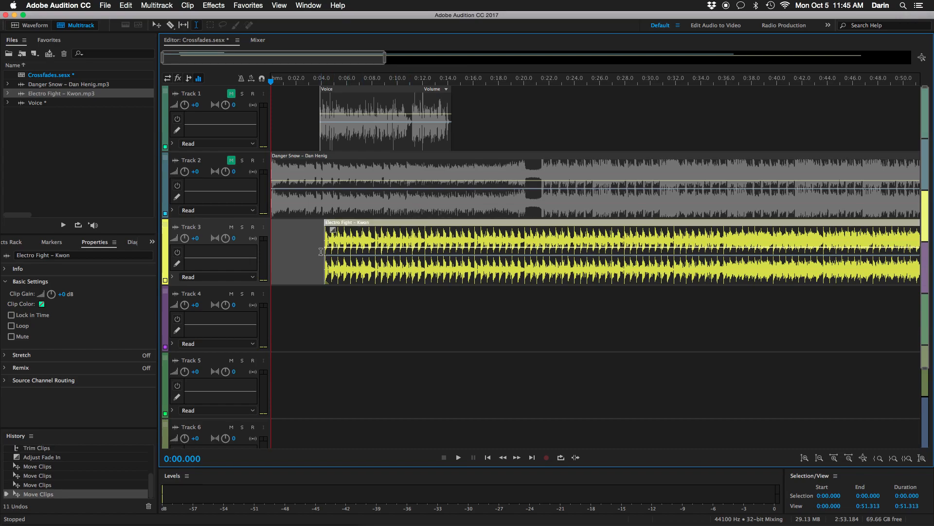
left_click(321, 252)
key("equal")
key("equal")
key("equal")
key("equal")
key("equal")
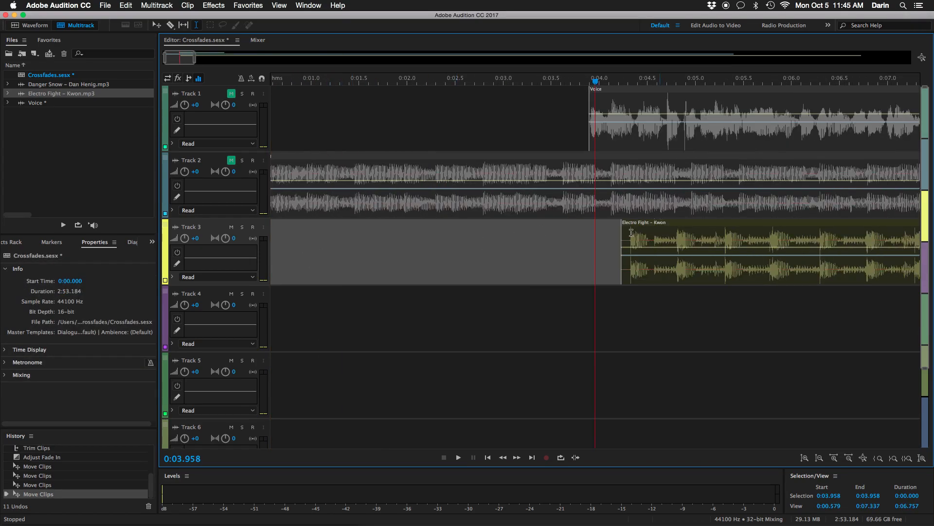
left_click(635, 230)
left_click_drag(632, 230, 639, 244)
left_click(613, 251)
key("space")
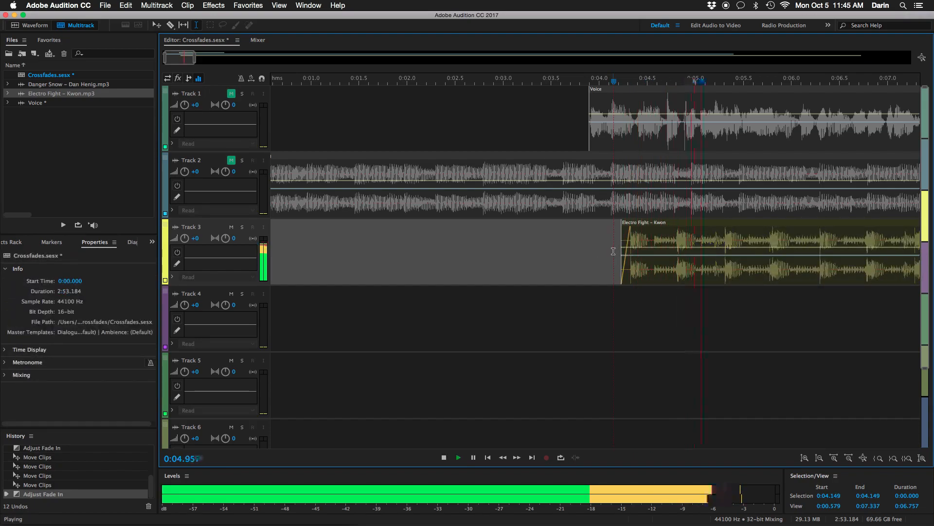
key("space")
Step: Move the Electro Fight clip on Track 3 to start at about 0:08.3
key("minus")
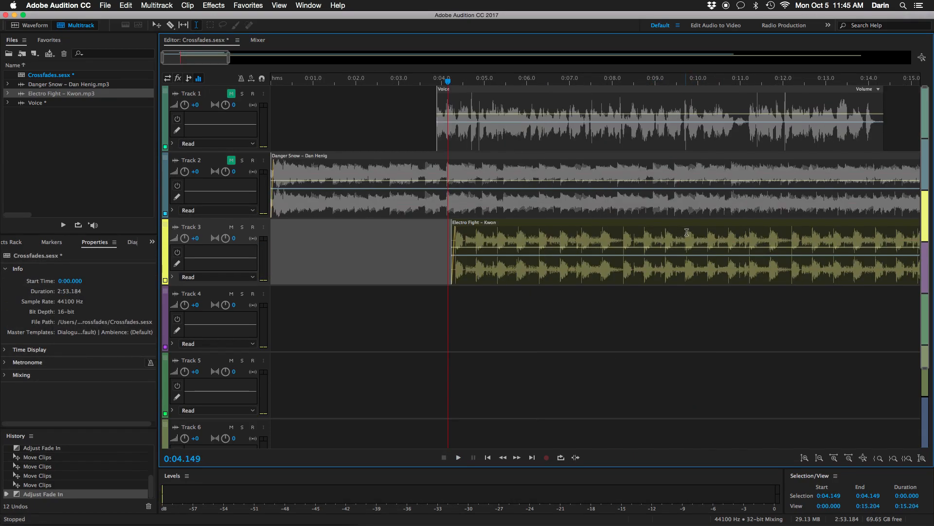
key("minus")
left_click_drag(617, 229, 729, 231)
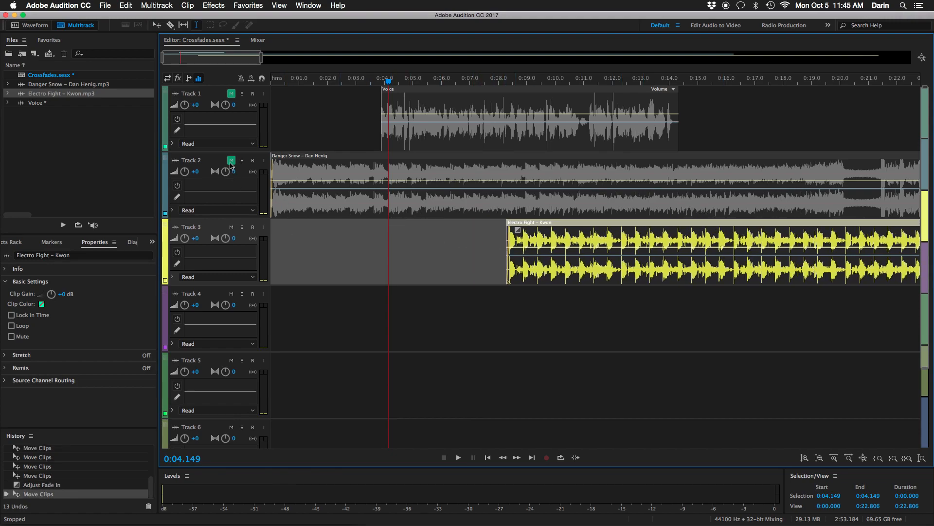
Step: Unmute Track 2 and play both music tracks from about 0:02 through the Electro Fight entry
left_click(231, 161)
left_click(328, 245)
key("space")
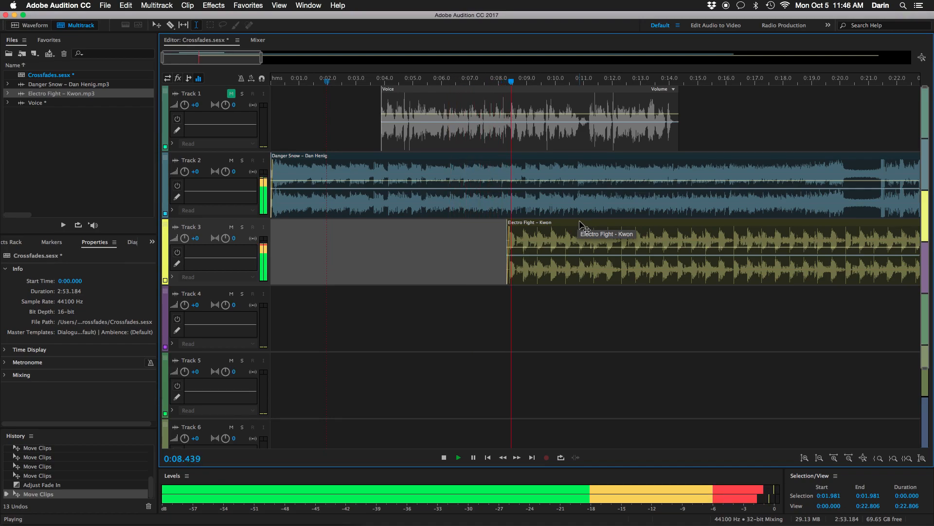
key("space")
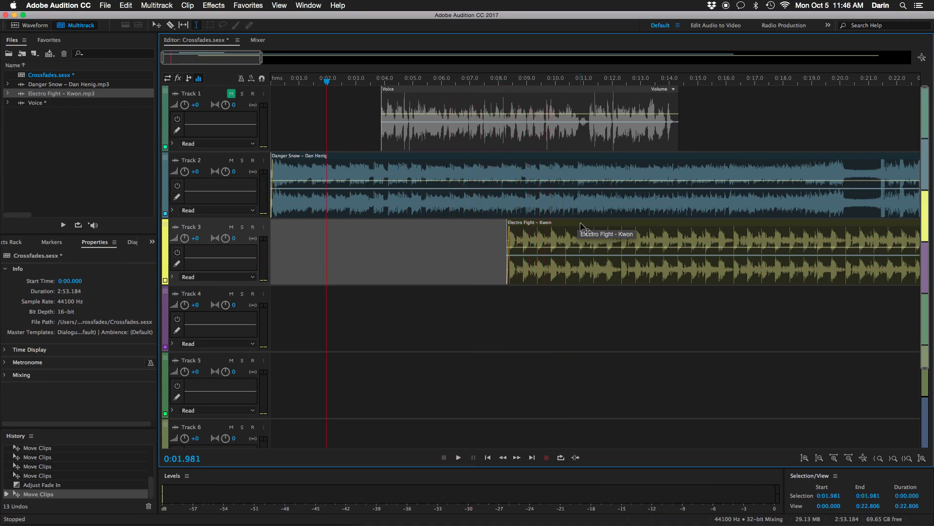
Step: Nudge the Electro Fight clip to start at about 0:08.4 and remove the part of Danger Snow after 0:09.2
left_click_drag(581, 222, 584, 221)
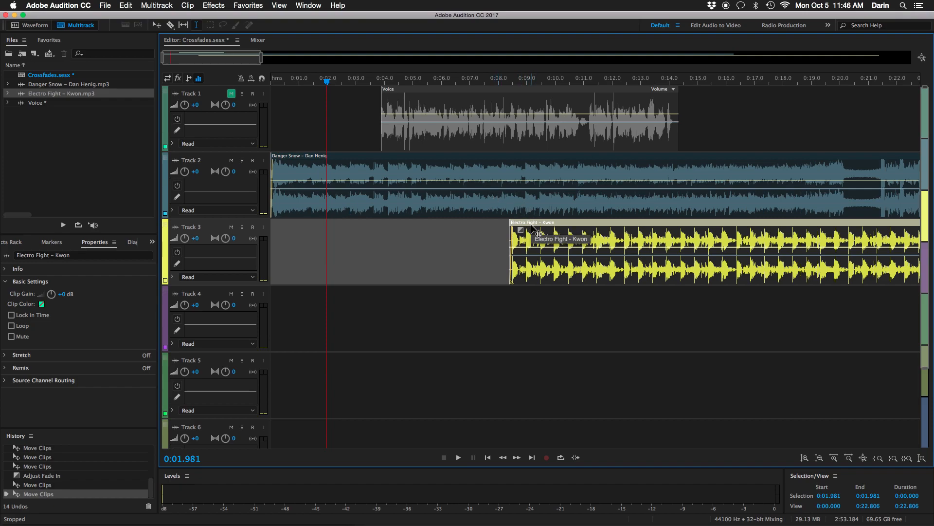
left_click(533, 203)
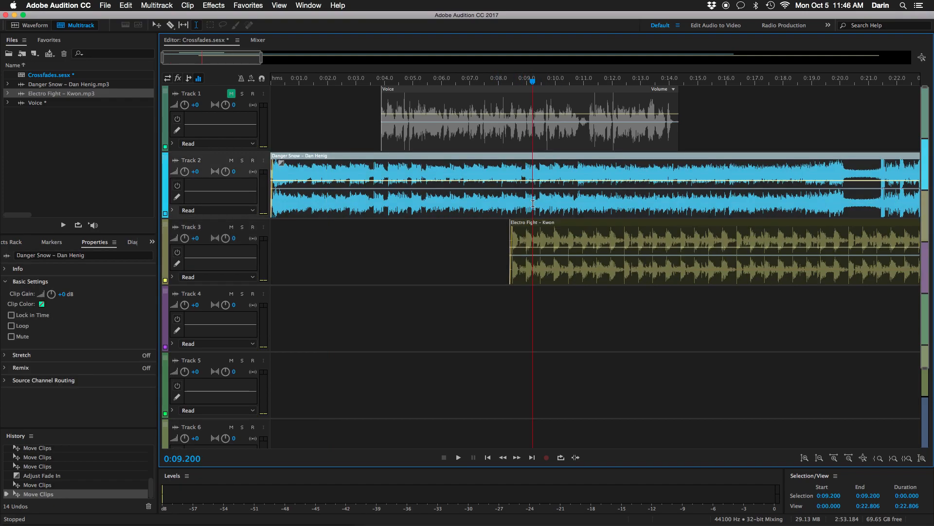
key("super+k")
left_click(549, 204)
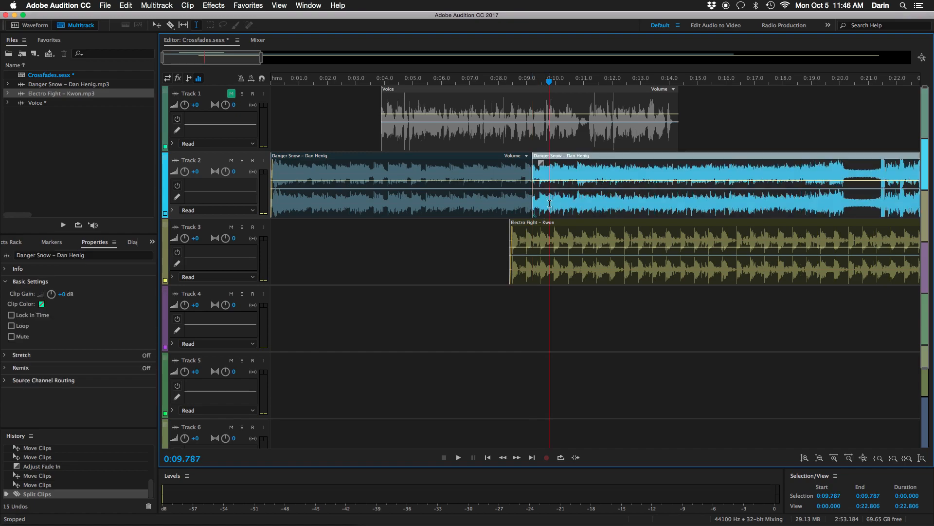
key("Delete")
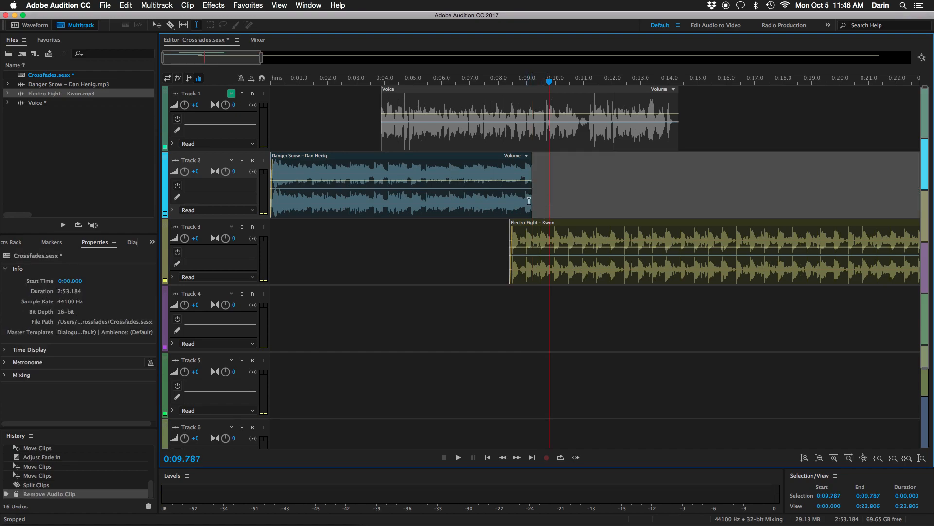
Step: Trim the end of the Danger Snow clip to about 0:09.1 and audition the transition from about 0:08.1
mouse_move(532, 201)
left_mouse_down()
mouse_move(714, 204)
mouse_move(519, 209)
mouse_move(529, 210)
left_mouse_up()
left_click(500, 248)
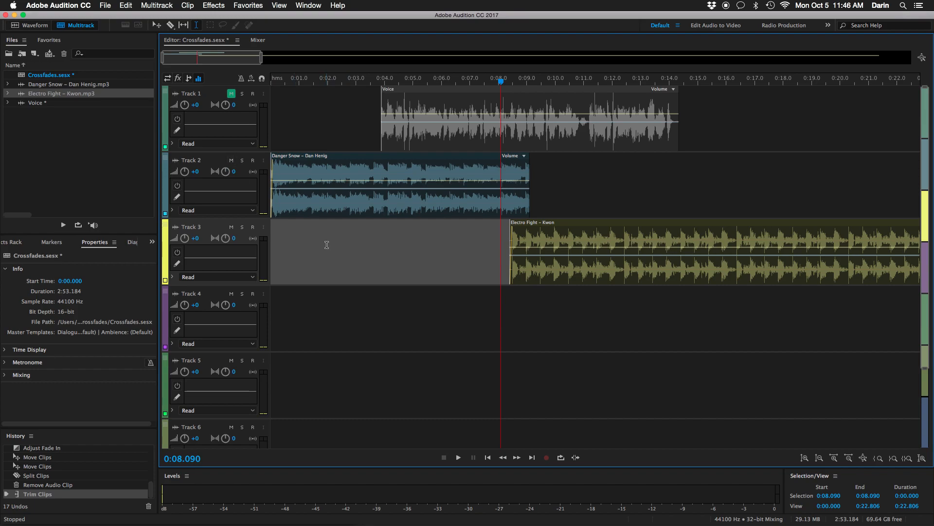
key("space")
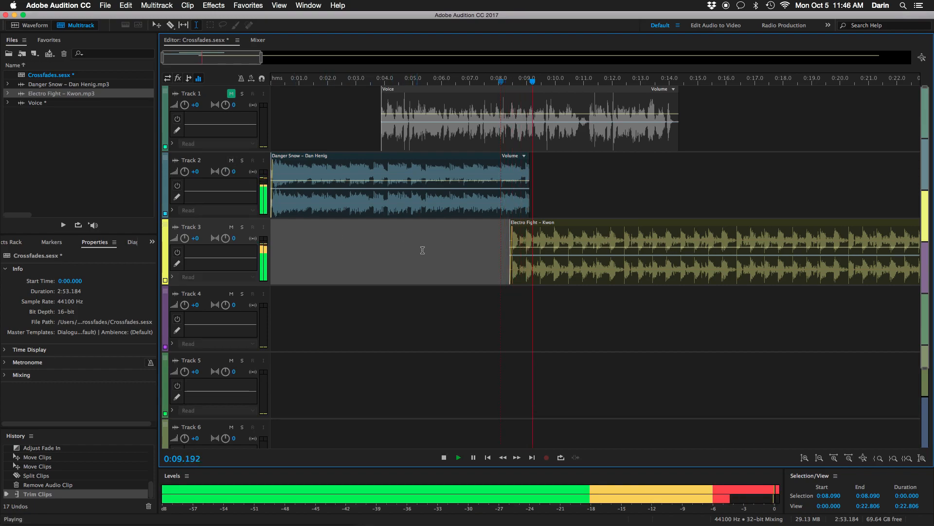
key("space")
Step: Extend the end of the Danger Snow clip to about 0:10.0 and audition the overlap from about 0:07.2
left_click_drag(530, 205, 554, 204)
left_click(475, 237)
key("space")
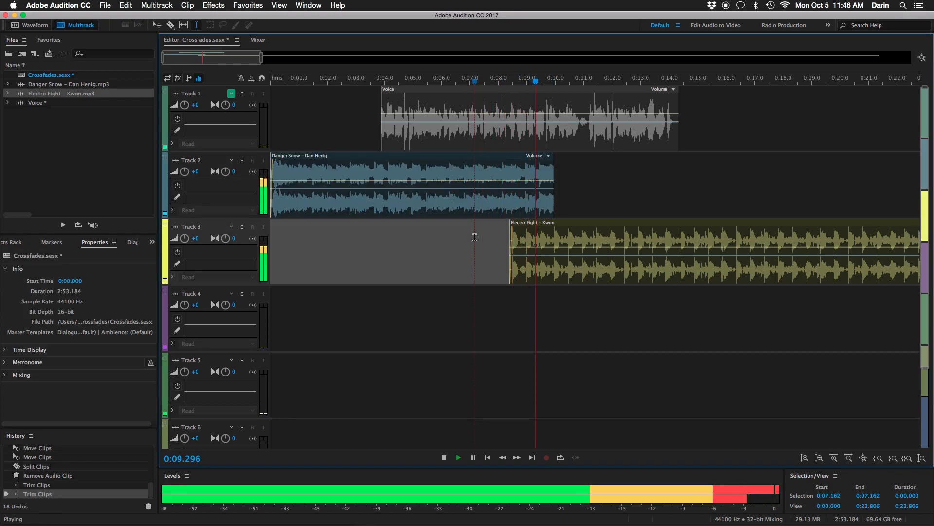
key("space")
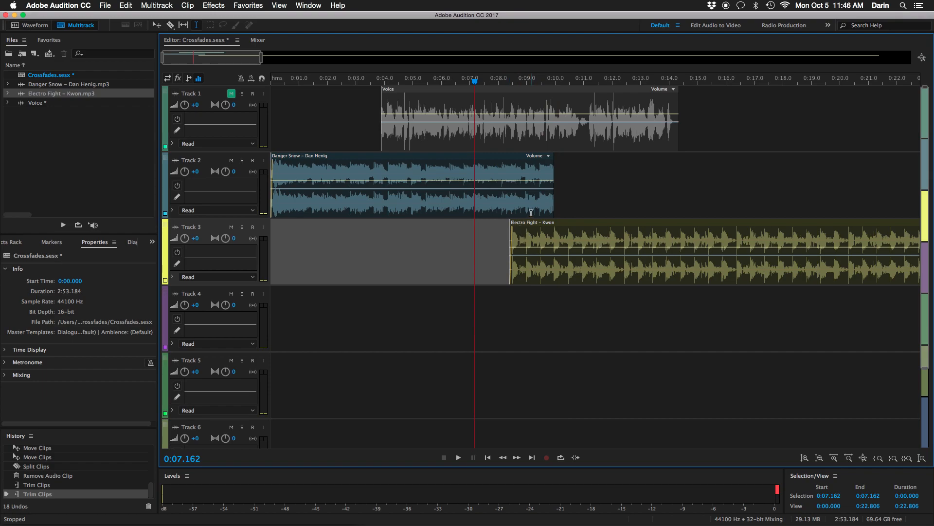
Step: Move the Electro Fight clip on Track 3 to start at about 0:08.9 and audition it from about 0:08.4
left_click(502, 223)
key("equal")
key("equal")
key("equal")
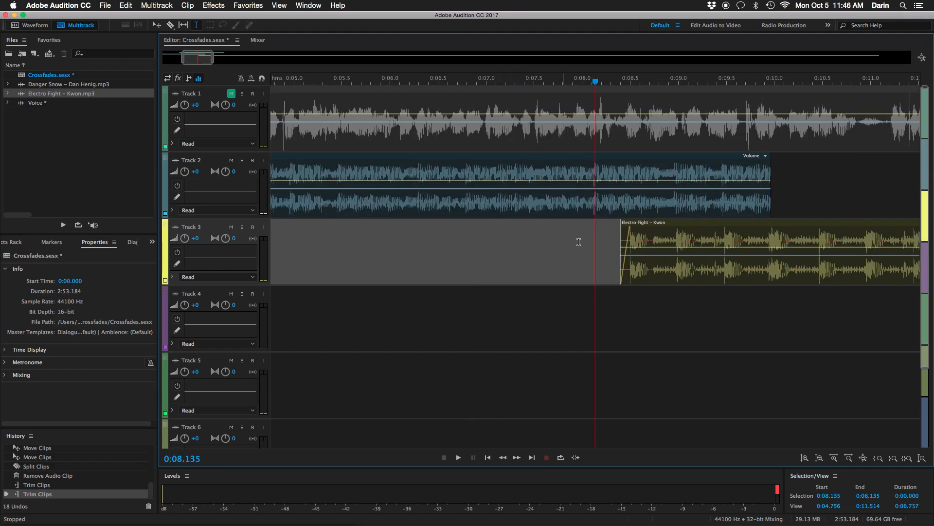
left_click_drag(699, 224, 765, 221)
left_click(633, 265)
key("space")
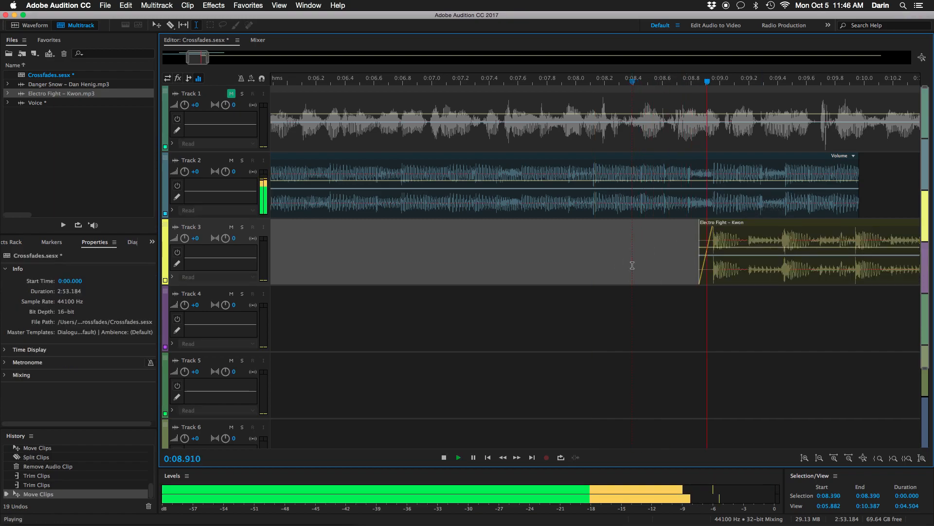
key("space")
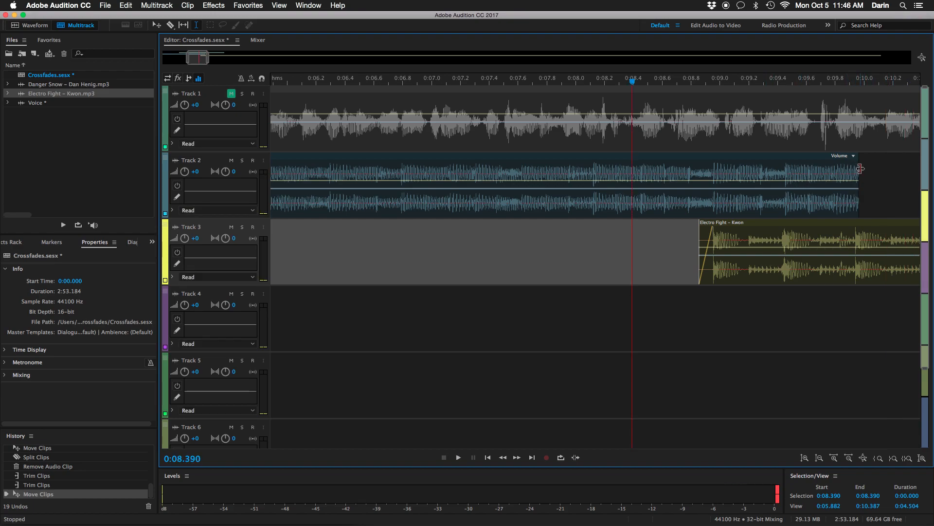
Step: Extend Danger Snow's end to about 0:10.2 with a linear fade-out starting at about 0:09.0, and audition the transition
mouse_move(860, 168)
left_mouse_down()
mouse_move(890, 166)
mouse_move(626, 160)
mouse_move(705, 172)
left_mouse_up()
left_click(677, 251)
key("space")
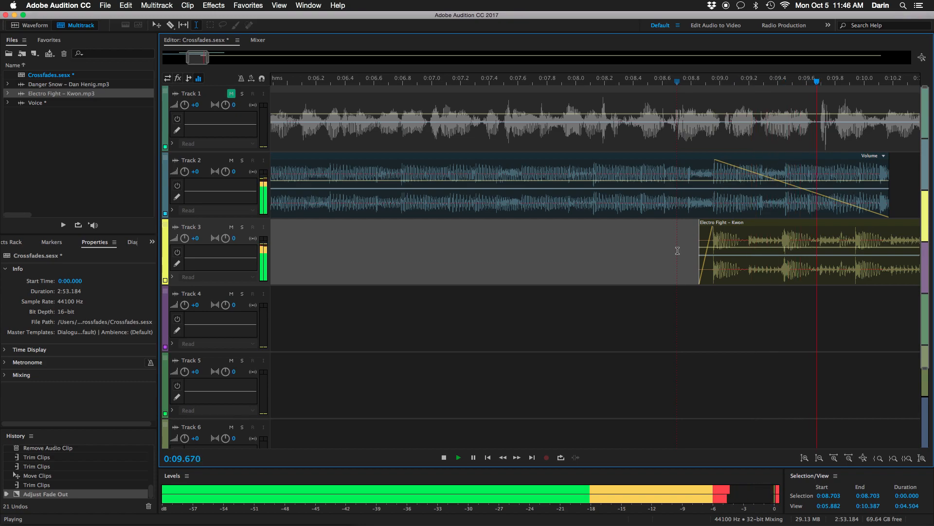
key("space")
scroll(663, 253, "down", 5)
left_click(572, 253)
key("space")
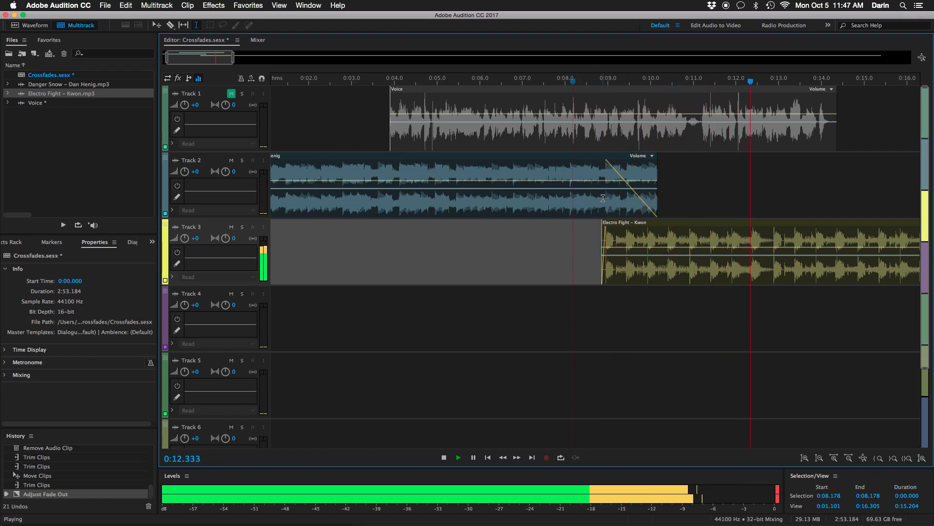
key("space")
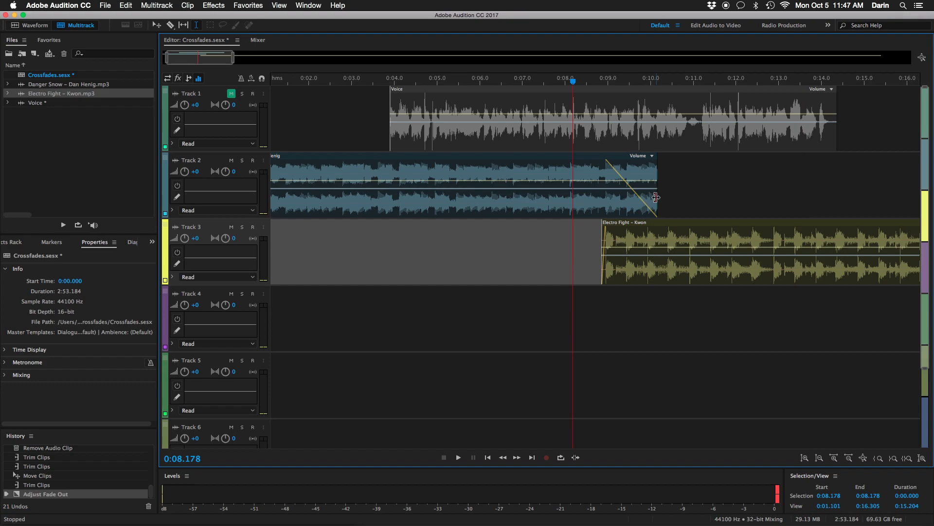
Step: Shorten the faded end of the Danger Snow clip to about 0:09.4 and audition the transition from earlier in the music
left_click_drag(656, 198, 624, 200)
left_click(567, 242)
key("space")
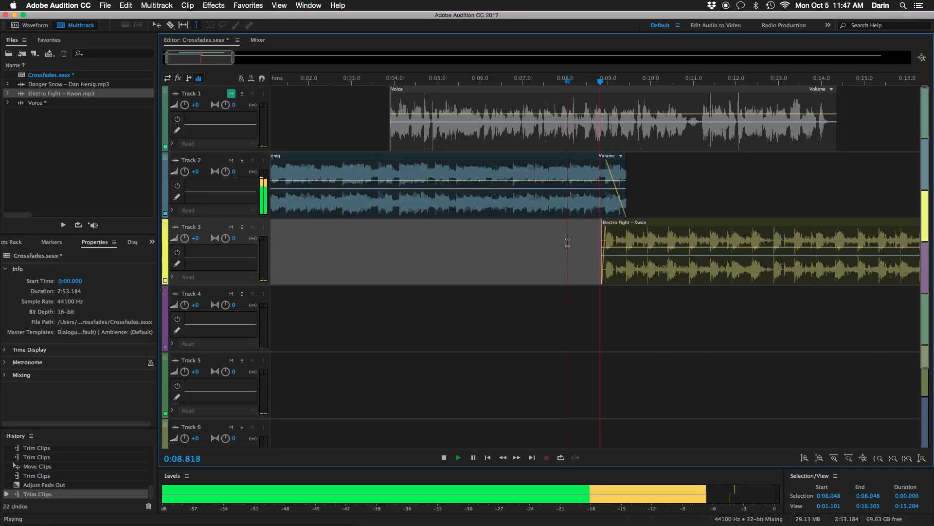
key("space")
left_click(477, 248)
key("space")
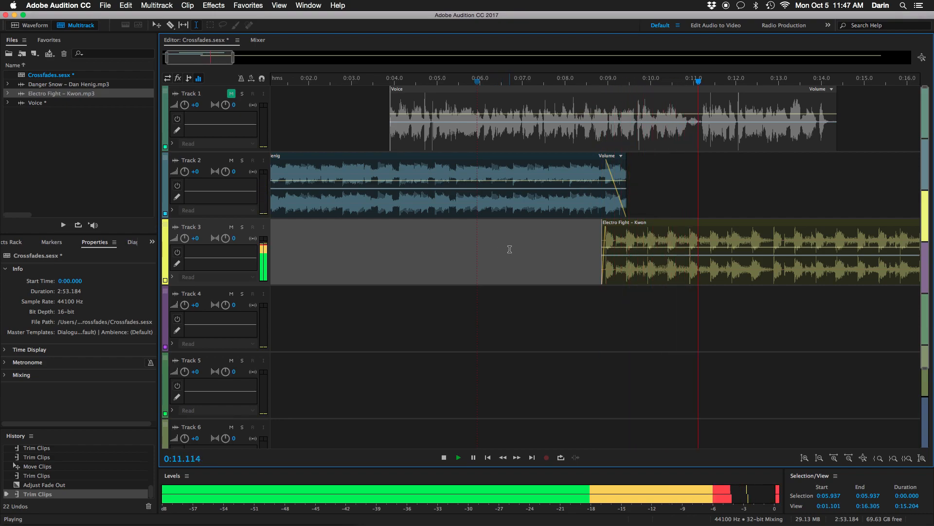
key("space")
Step: Lengthen the Electro Fight clip's fade-in to end at about 0:09.5 and audition the transition from about 0:08.4
left_click(618, 238)
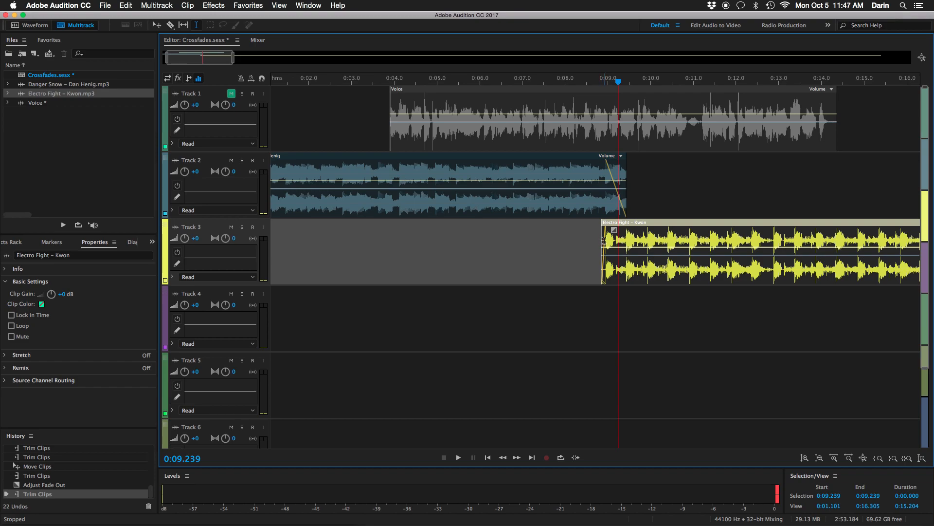
left_click_drag(614, 229, 636, 229)
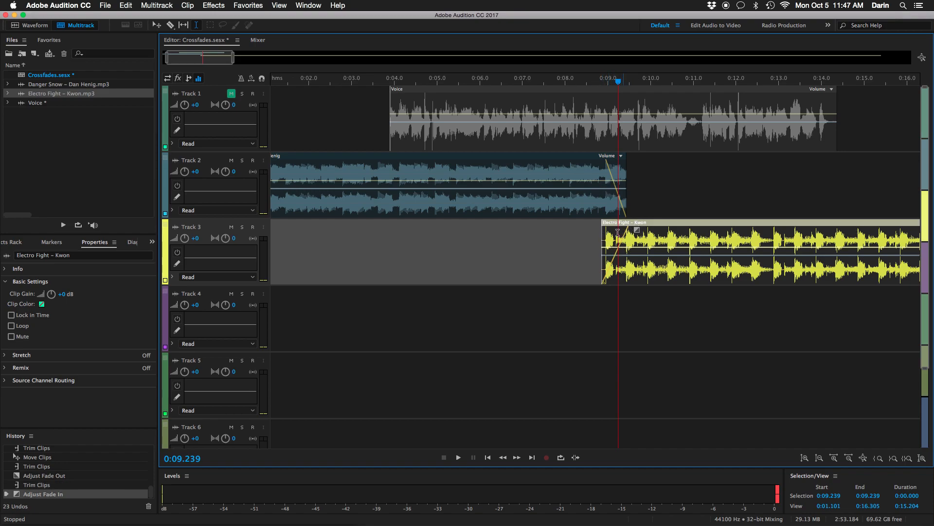
left_click(581, 250)
key("space")
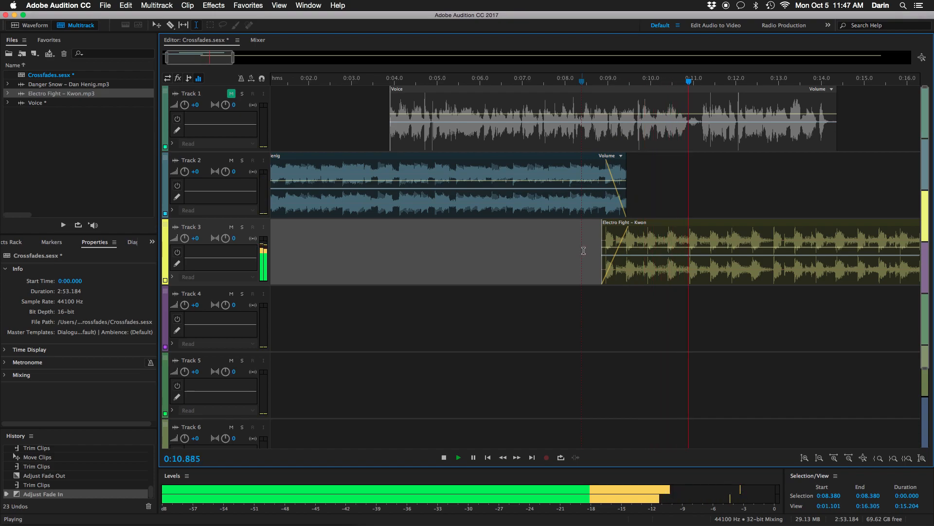
key("space")
Step: Move the Electro Fight clip onto Track 2 at about 0:08.9 to crossfade with Danger Snow, and play from about 0:07.9
left_click(594, 247)
scroll(595, 248, "up", 2)
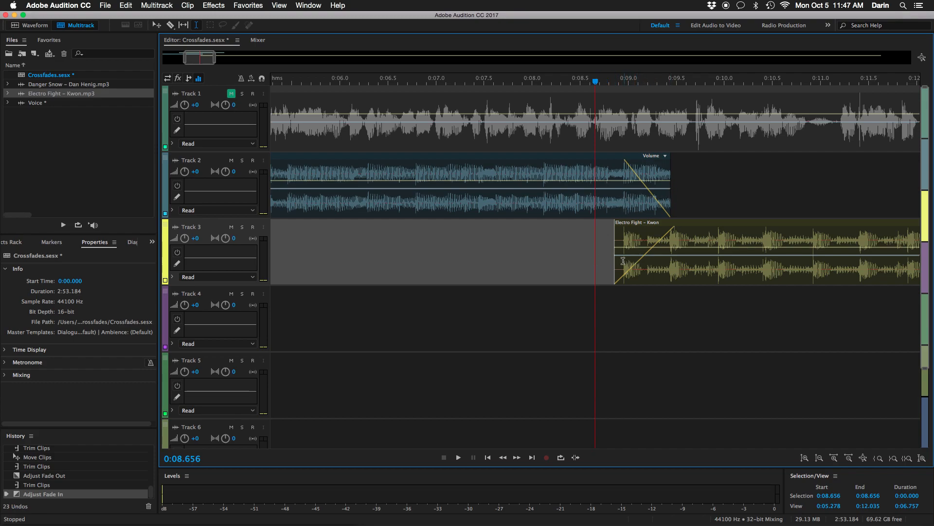
mouse_move(690, 225)
left_mouse_down()
mouse_move(699, 219)
mouse_move(690, 221)
left_mouse_up()
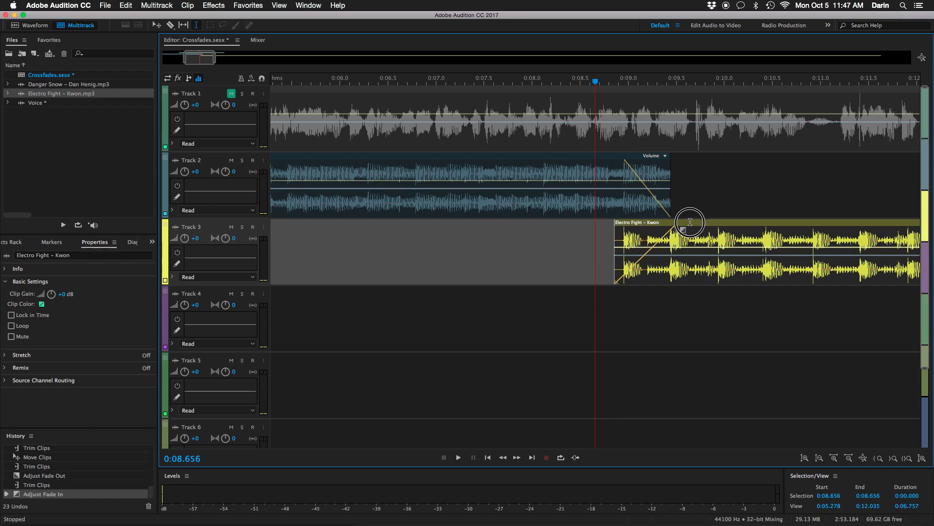
left_click_drag(690, 221, 690, 201)
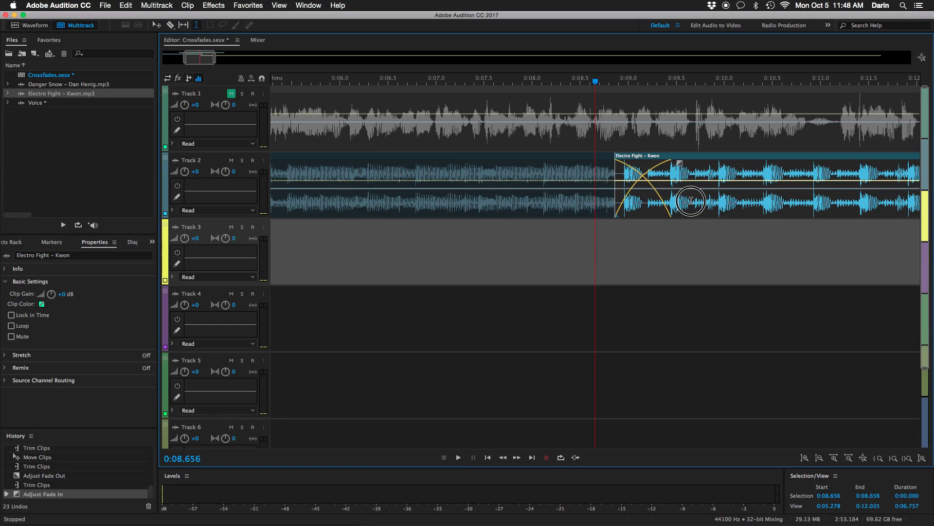
left_click_drag(691, 200, 691, 200)
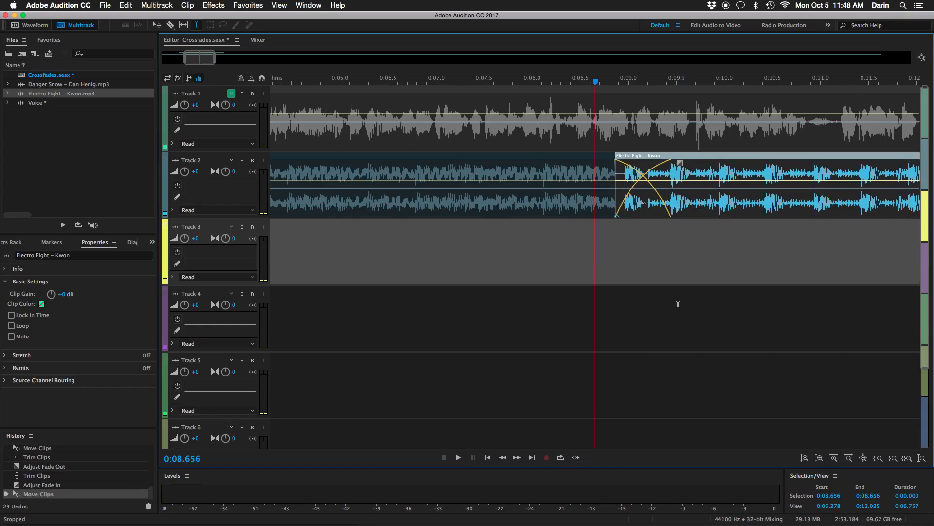
left_click(524, 206)
key("space")
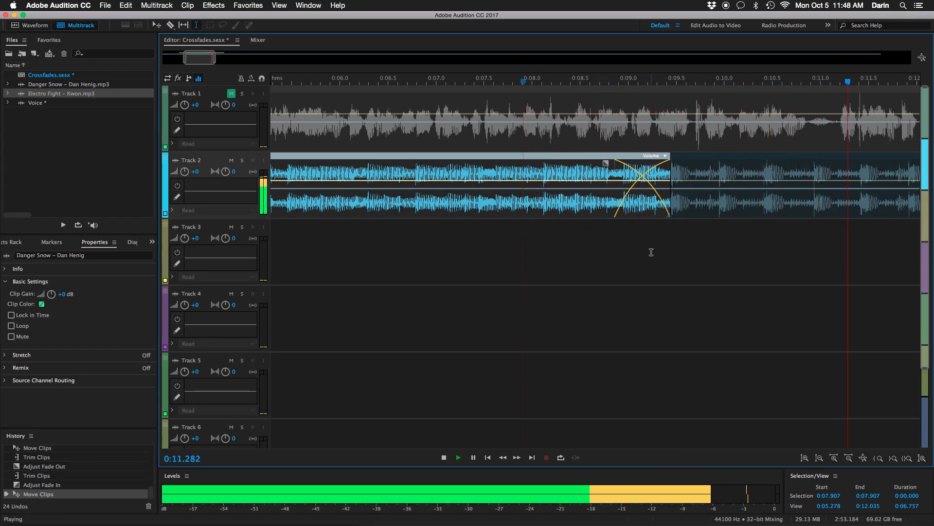
key("space")
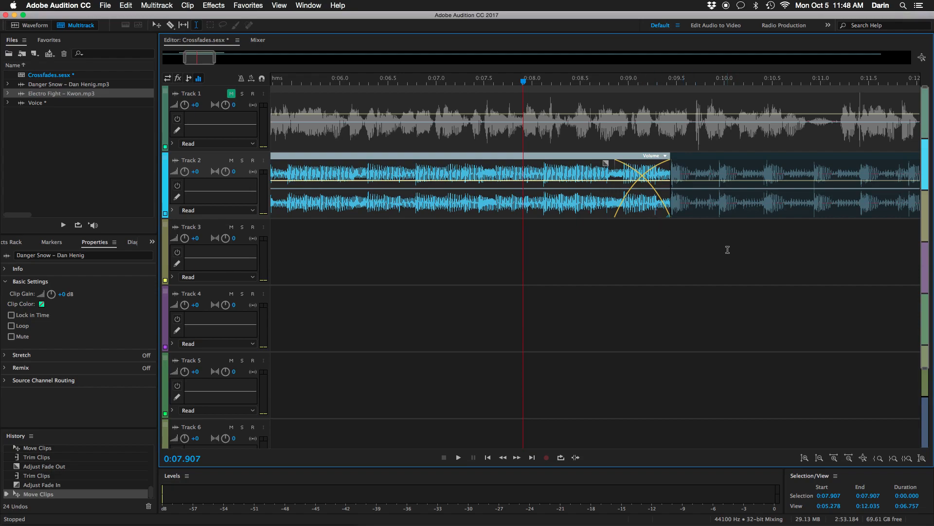
Step: Audition the music near the end of the voice from about 0:13.4 and remove the part of Electro Fight after about 0:16.8
scroll(728, 250, "down", 3)
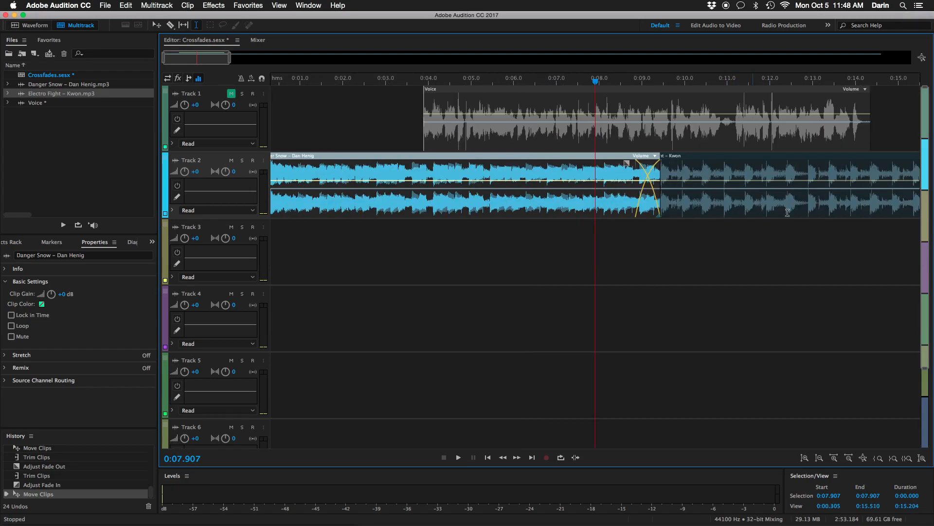
scroll(838, 136, "down", 2)
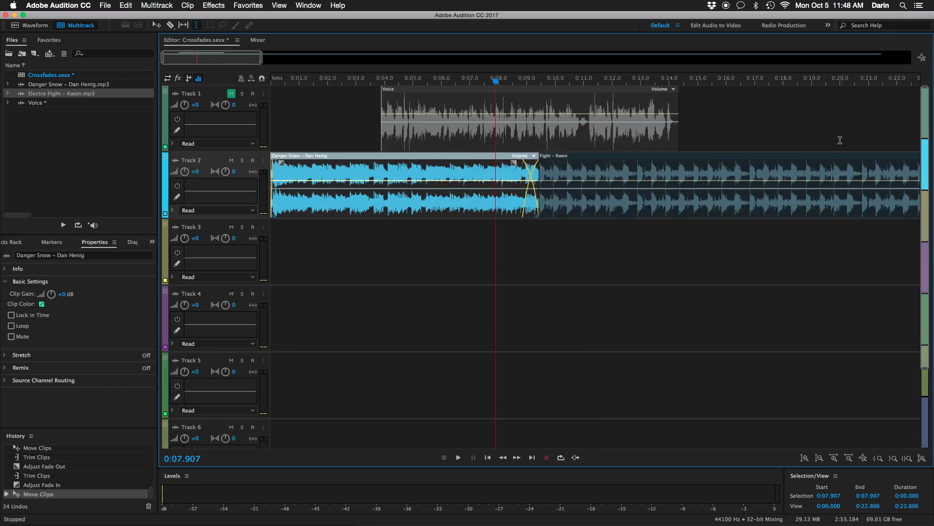
left_click(653, 144)
key("space")
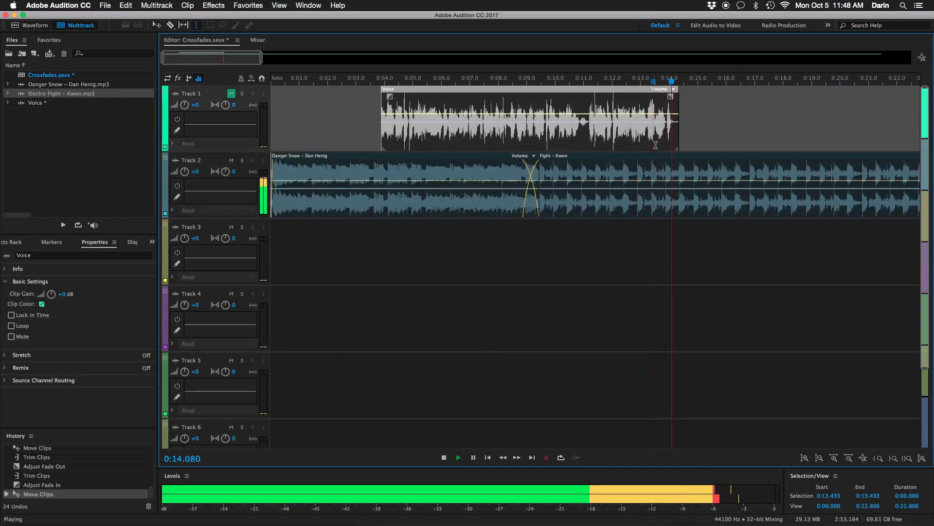
key("space")
left_click(749, 171)
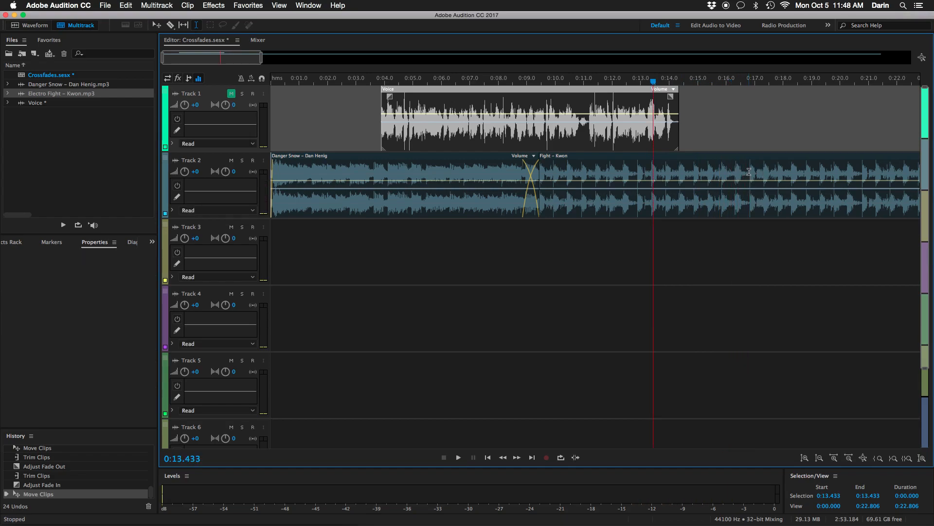
key("super+k")
left_click(797, 174)
key("Delete")
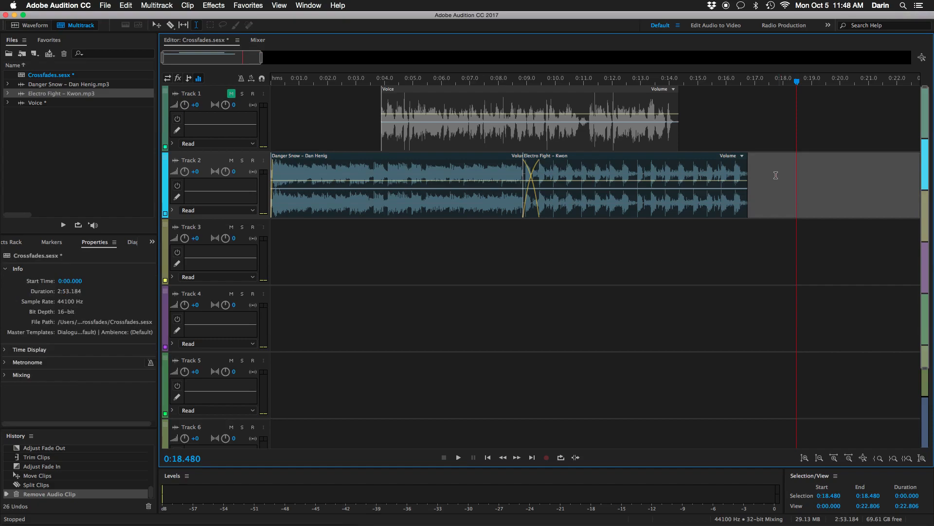
Step: Add a fade-out of about one second to the end of the Electro Fight clip and audition it from about 0:15.1
left_click(738, 172)
left_click_drag(740, 164, 710, 167)
left_click(699, 138)
key("space")
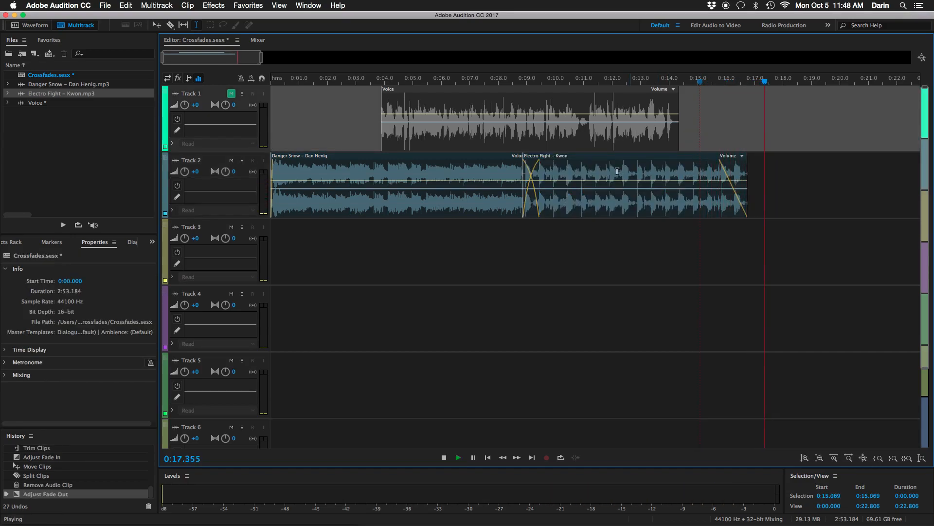
left_click(332, 127)
key("space")
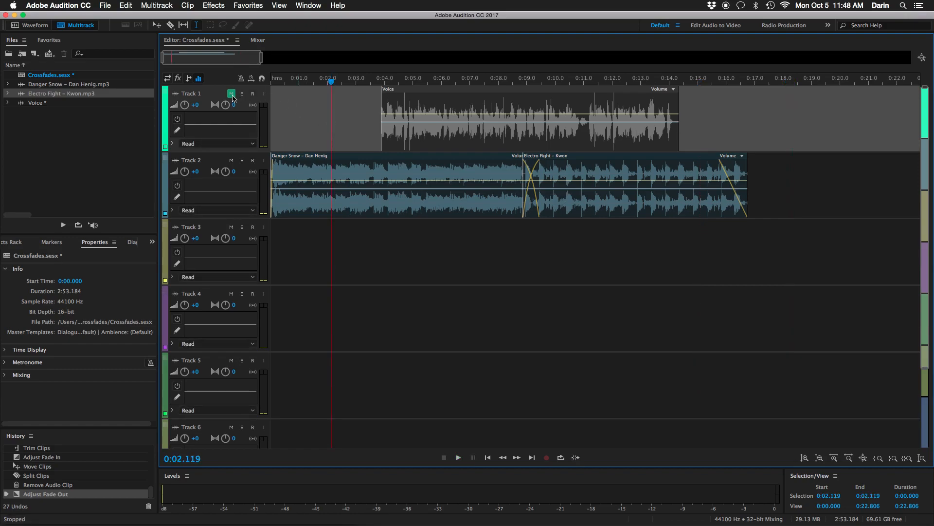
Step: Unmute Track 1 and play the whole mix of voice and crossfaded music from the beginning
left_click(231, 94)
key("Home")
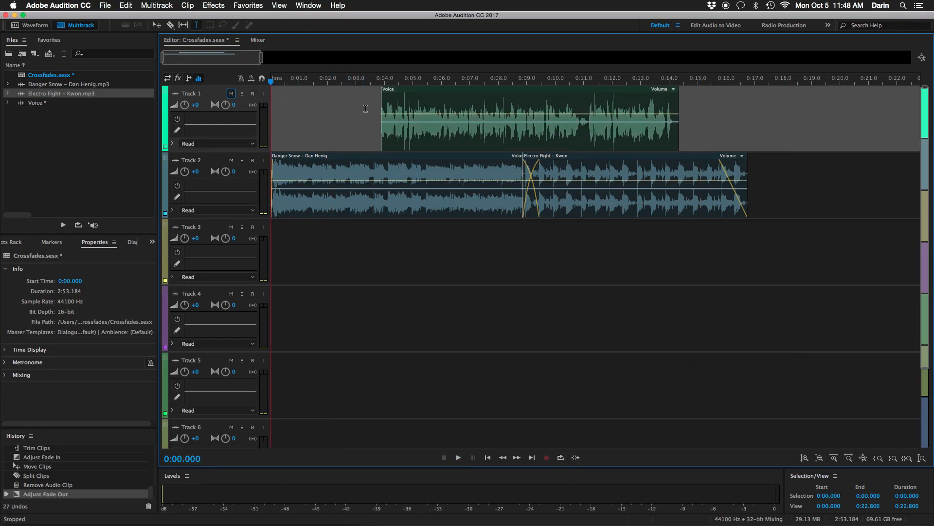
key("space")
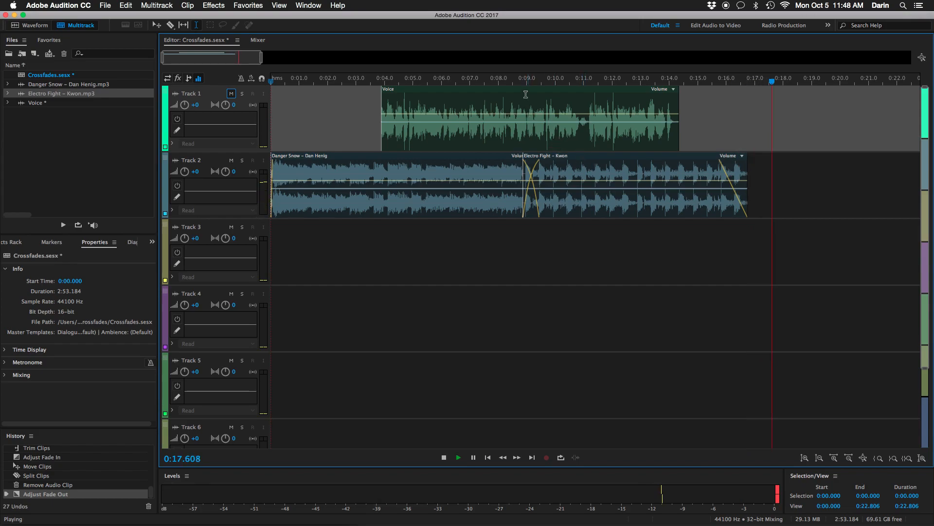
key("space")
Step: Move the Voice clip on Track 1 slightly earlier to start at about 0:03.6
left_click_drag(528, 93, 521, 89)
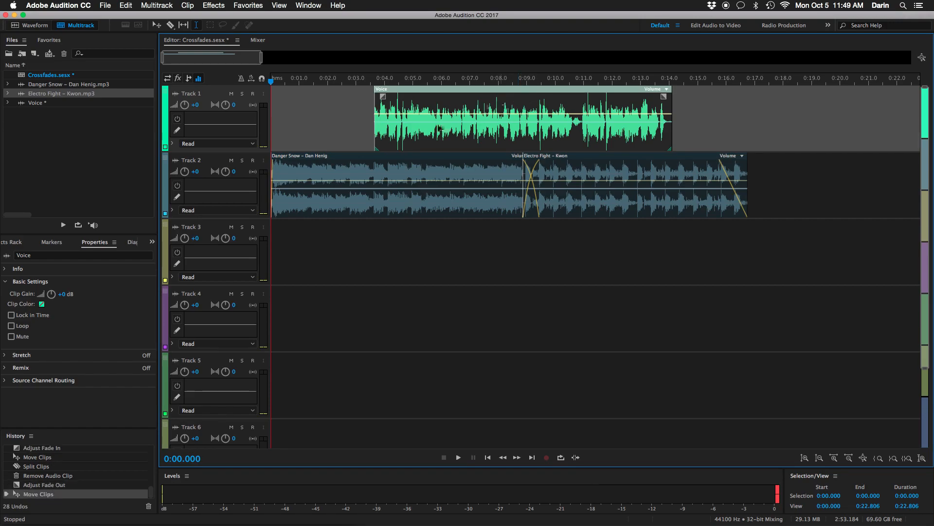
Step: Add volume keyframes on Danger Snow at about 0:03.61 and 0:03.65, just before the voice starts, lowering the second to about -8 dB
left_click(369, 128)
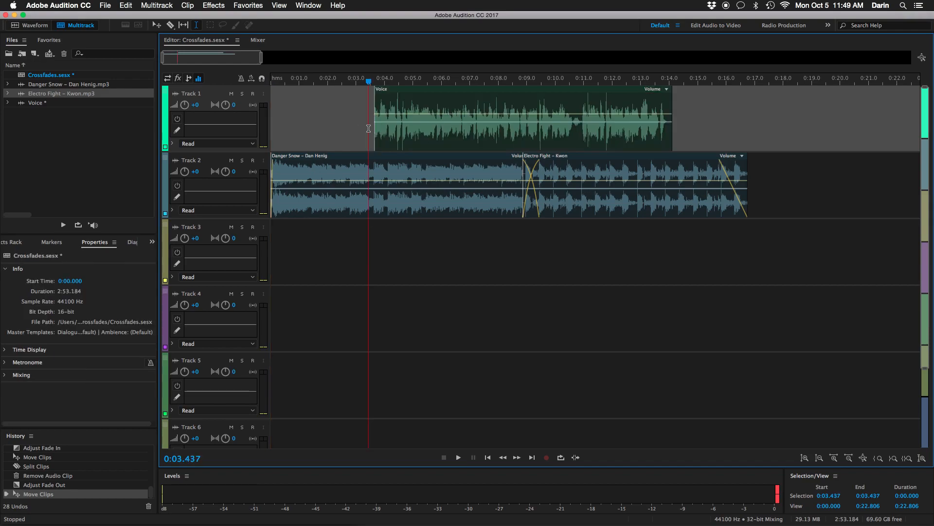
key("equal")
key("equal")
key("equal")
key("equal")
key("equal")
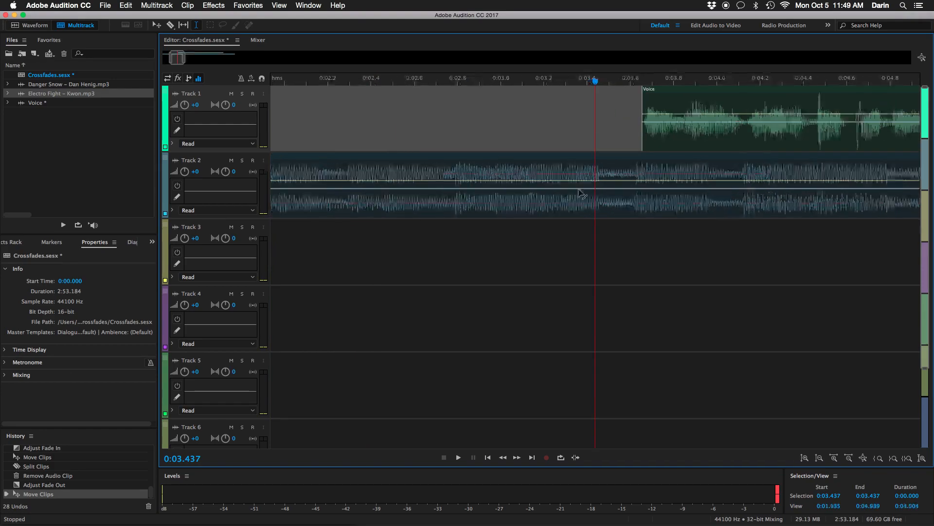
left_click(634, 184)
left_click(634, 184)
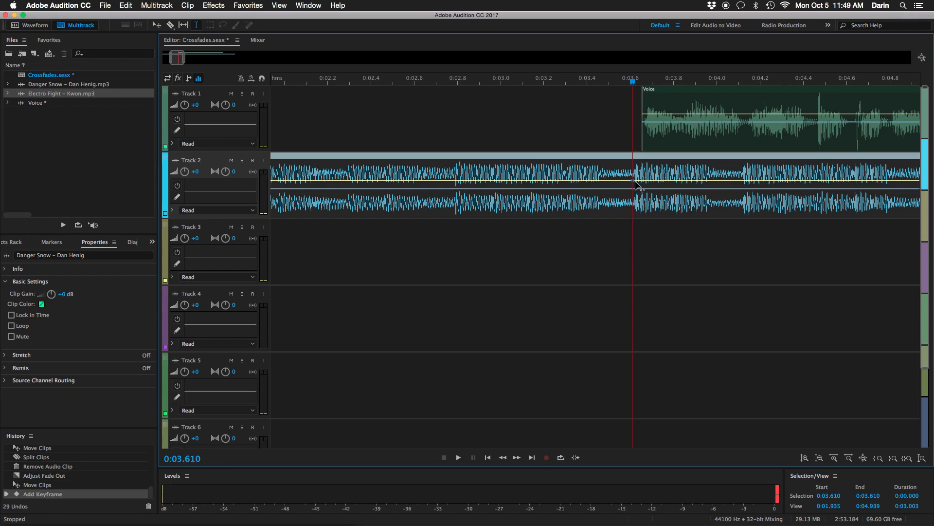
left_click(643, 182)
left_click_drag(643, 182, 645, 194)
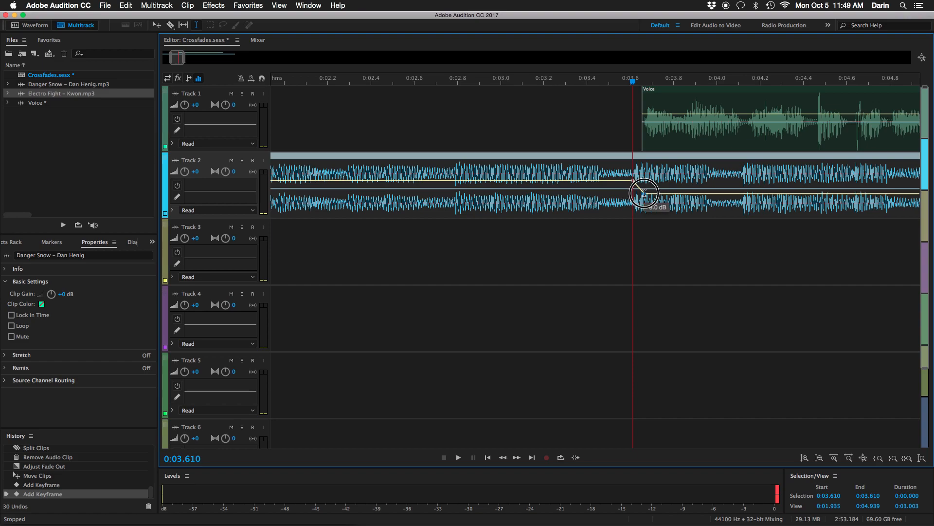
left_click_drag(644, 193, 643, 193)
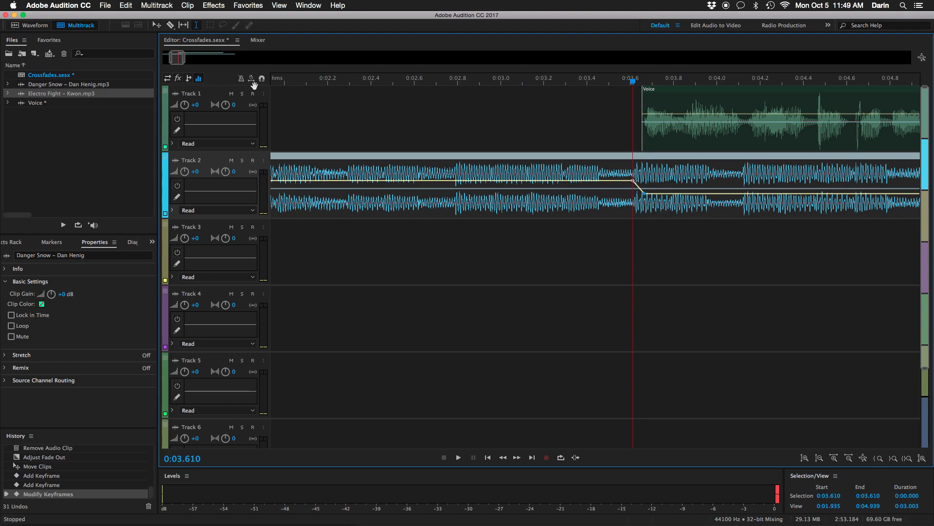
Step: Lower Electro Fight's volume envelope to about -8.2 dB from a keyframe at 0:13.76, and raise it back to full level by about 0:13.86
left_click_drag(174, 58, 224, 57)
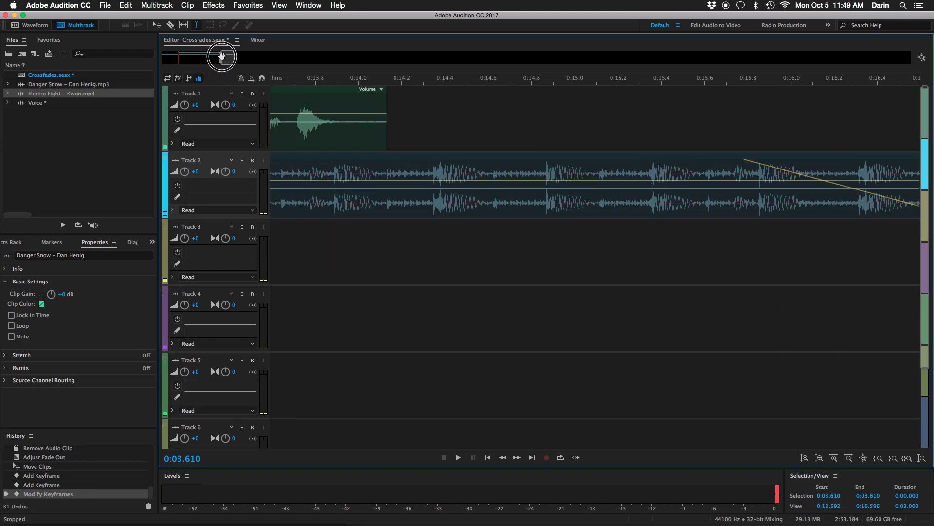
left_click_drag(222, 57, 215, 57)
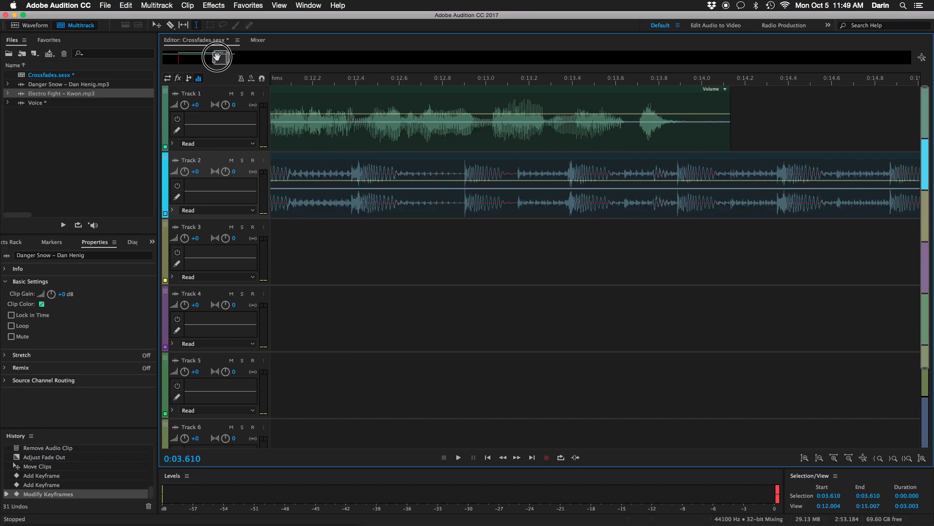
left_click(652, 184)
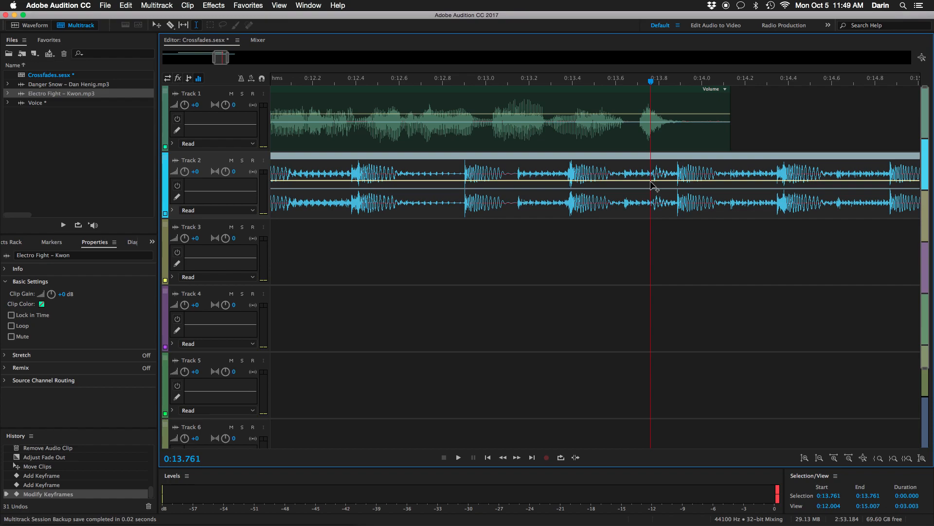
left_click(650, 184)
left_click_drag(651, 180, 651, 193)
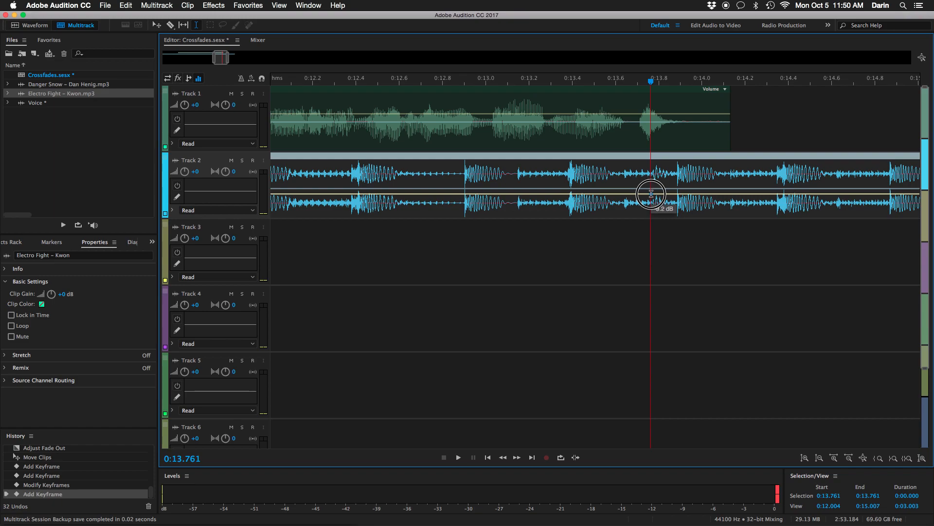
left_click_drag(651, 194, 672, 180)
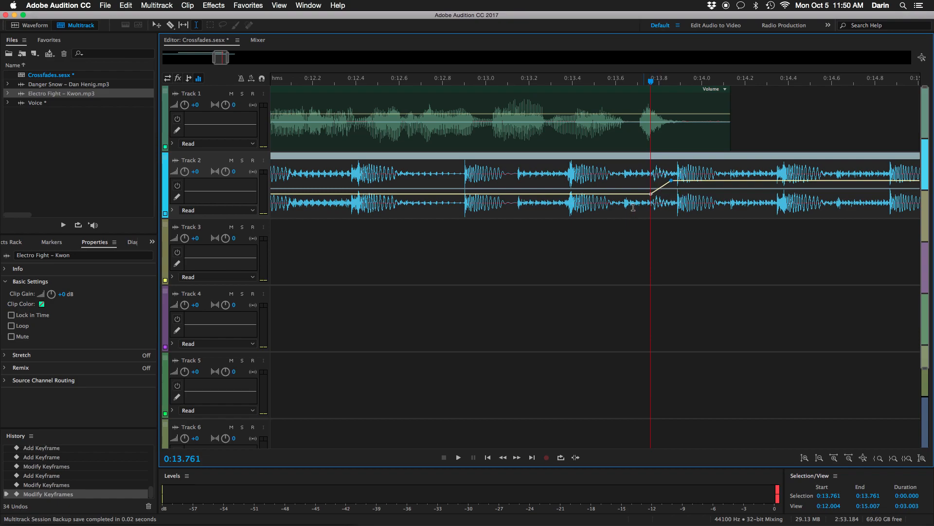
Step: Review the volume envelopes of both music clips and play the whole session from the beginning to check the ducking under the voice
key("minus")
key("minus")
key("minus")
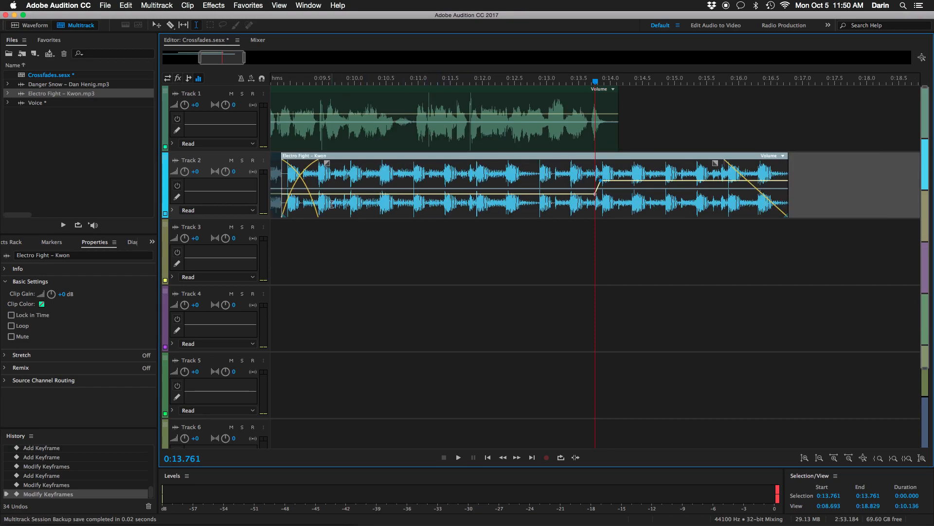
key("minus")
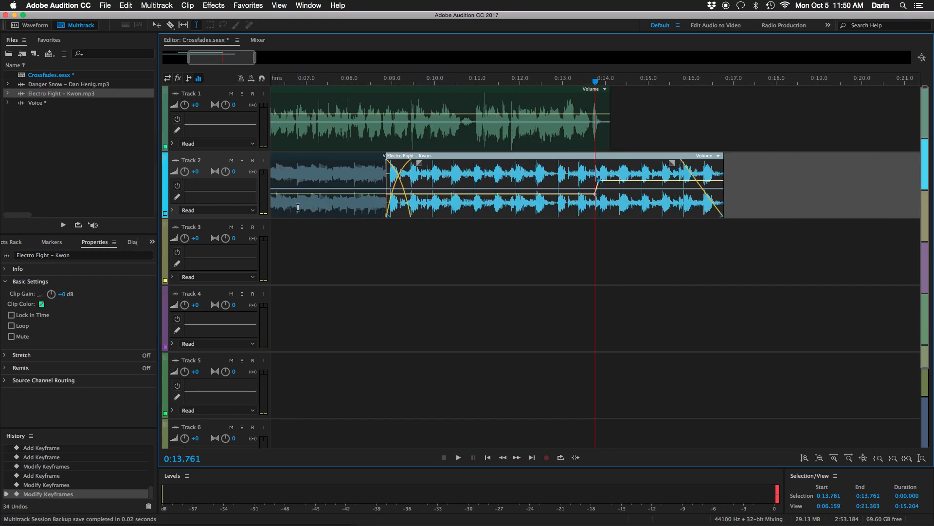
left_click(298, 207)
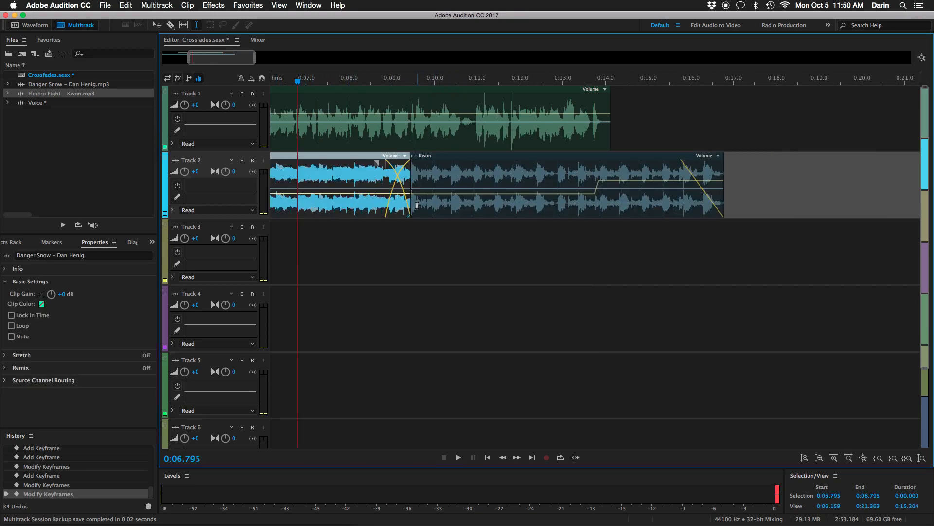
left_click(416, 205)
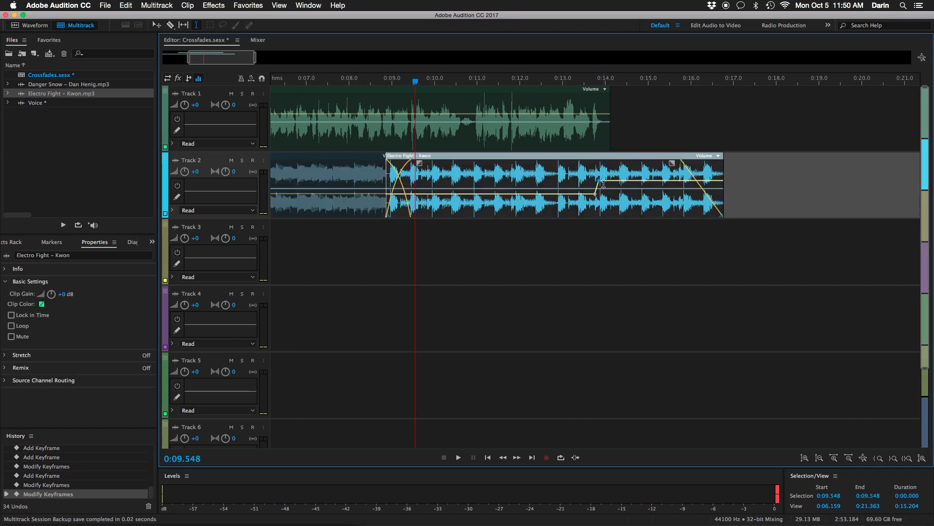
key("backslash")
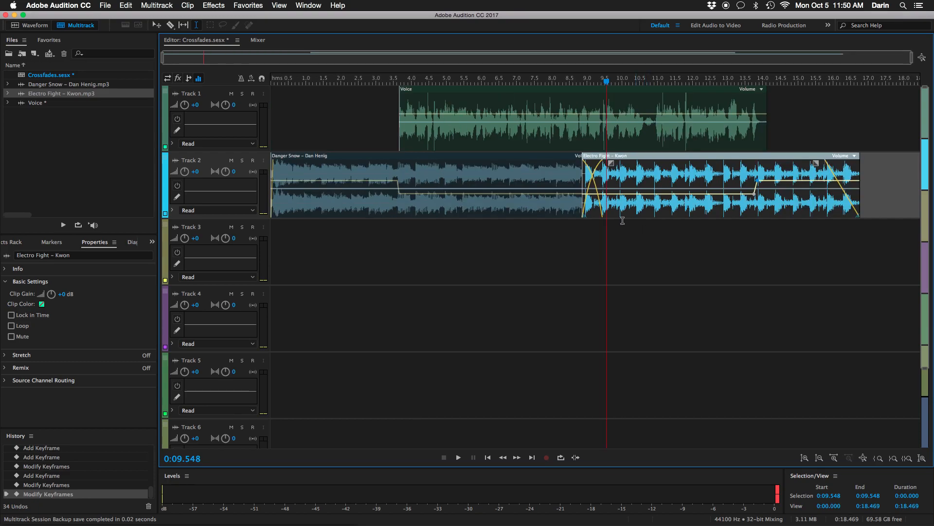
key("Home")
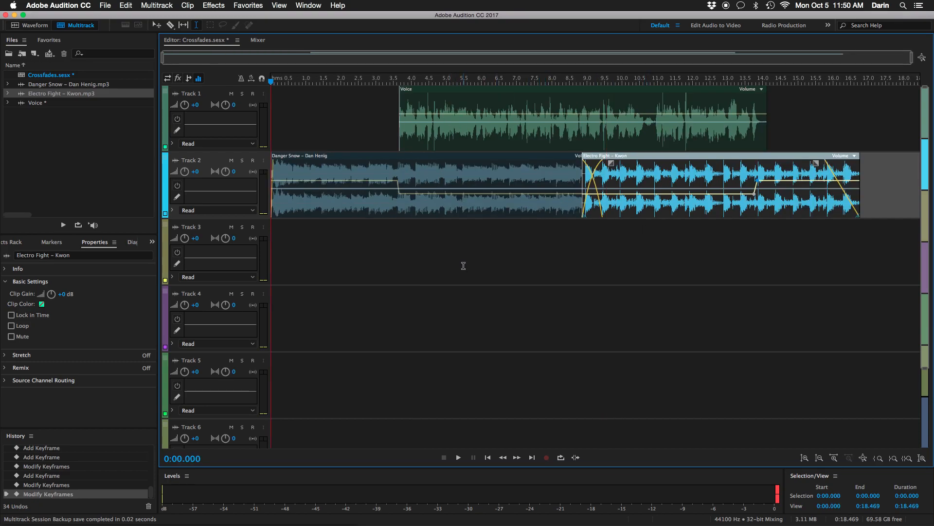
key("space")
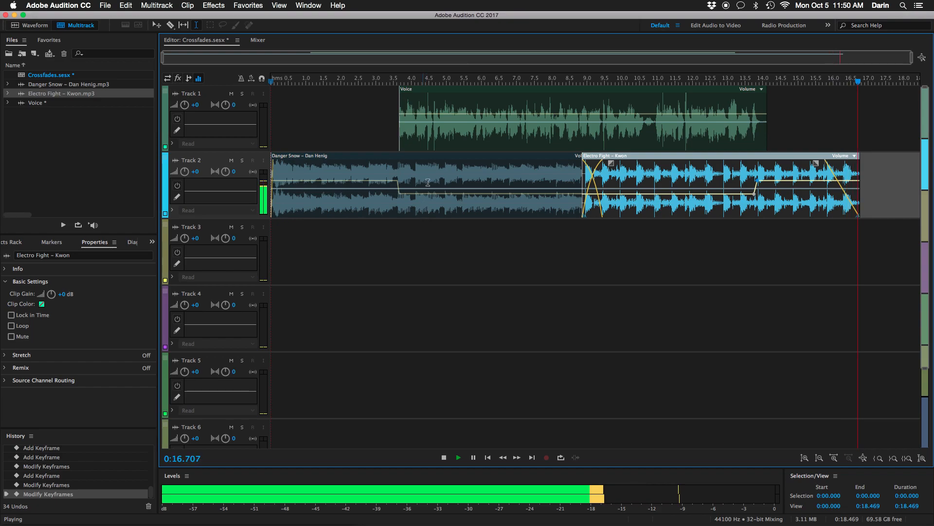
key("space")
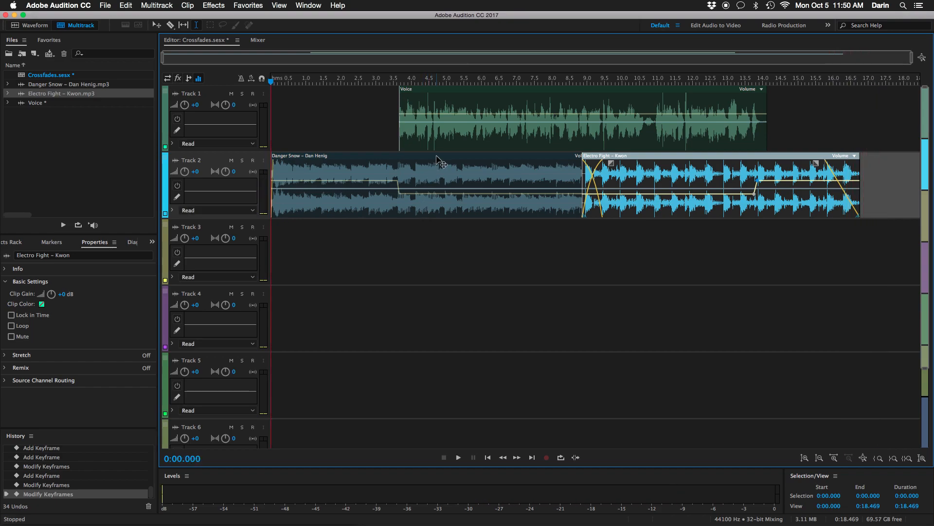
Step: Mix down the entire session to a new file
left_click(469, 141)
right_click(469, 140)
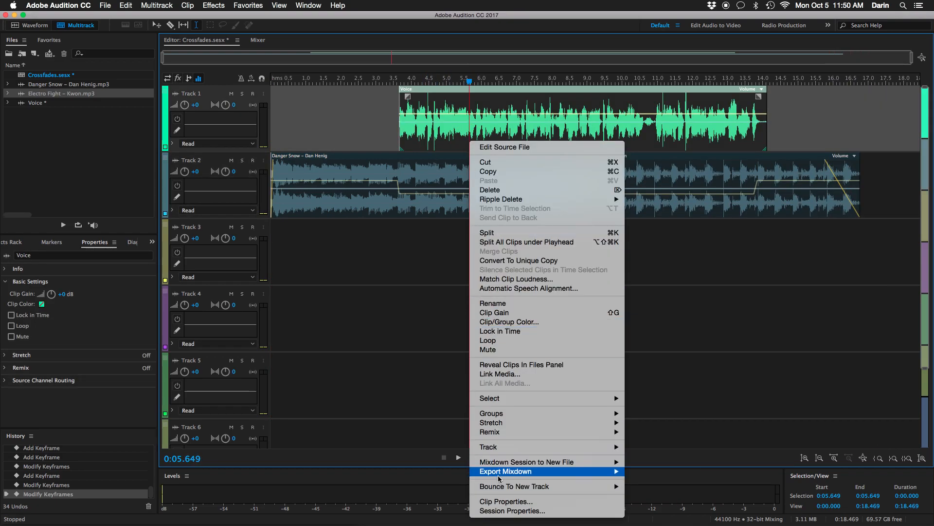
mouse_move(504, 465)
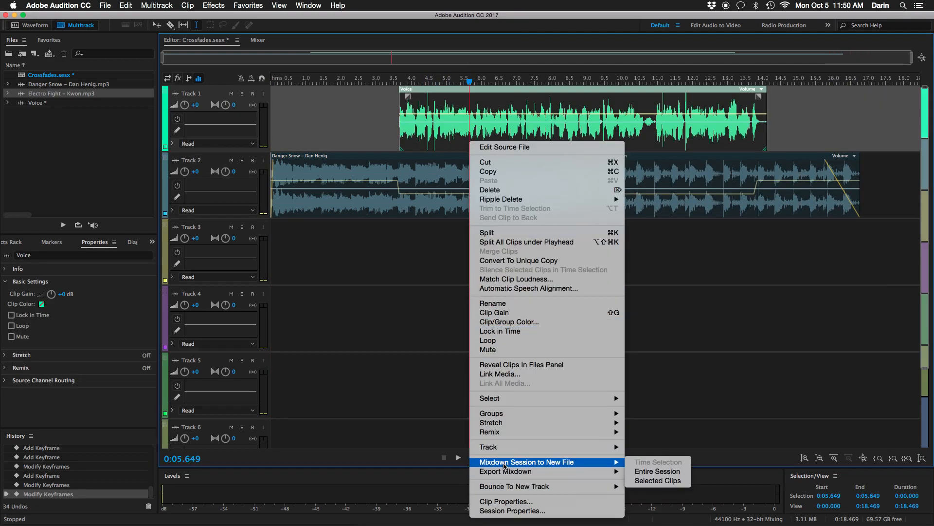
left_click(658, 471)
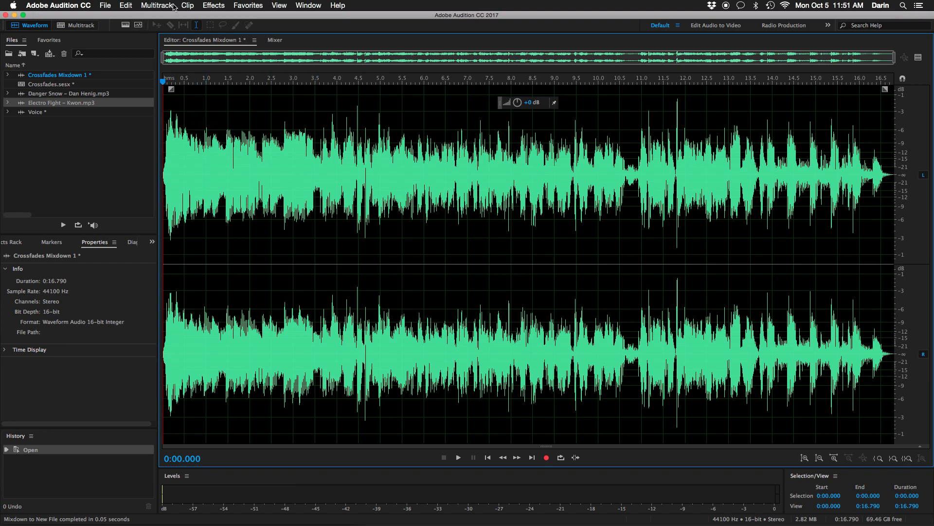
Step: Apply a Hard Limiter to the whole mixdown with a maximum amplitude of -3 dB and an input boost of 2 dB
left_click(213, 5)
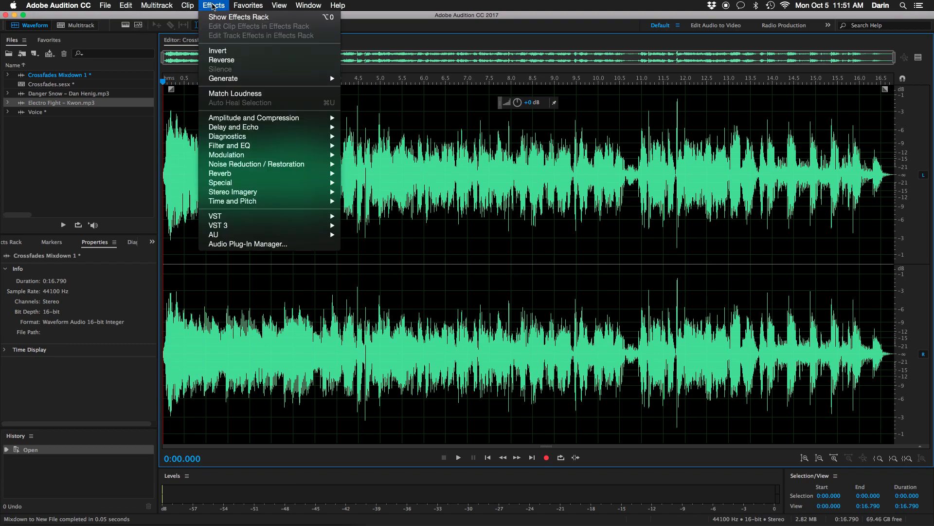
mouse_move(227, 122)
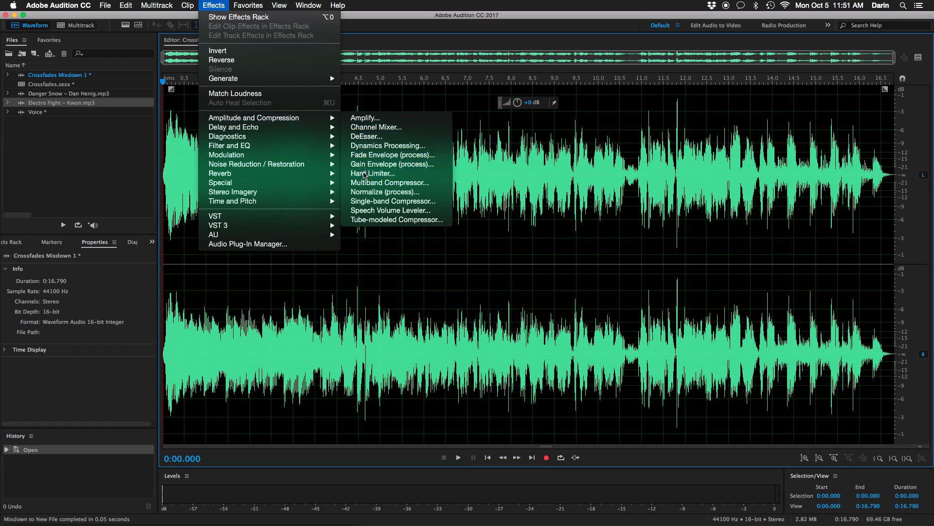
left_click(364, 174)
left_click(545, 247)
type("-3")
key("Return")
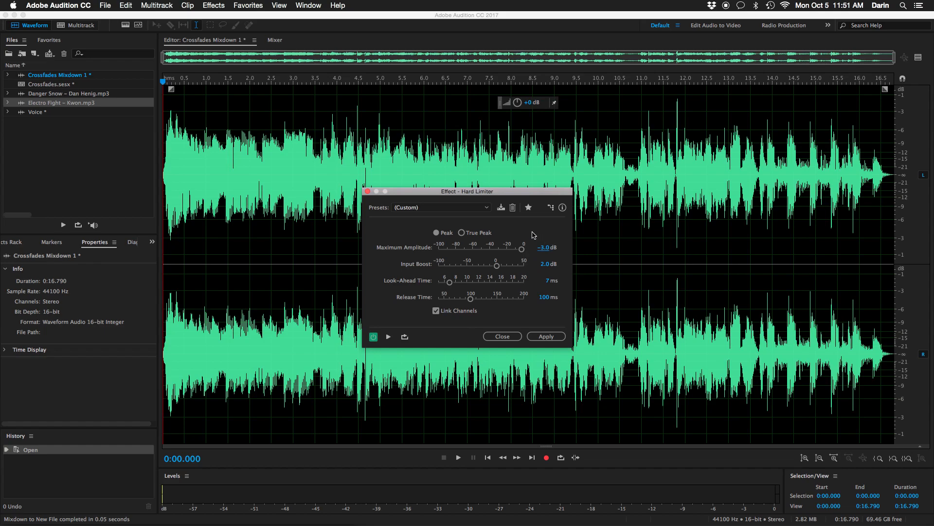
left_click(546, 265)
type("2")
key("Return")
left_click(546, 338)
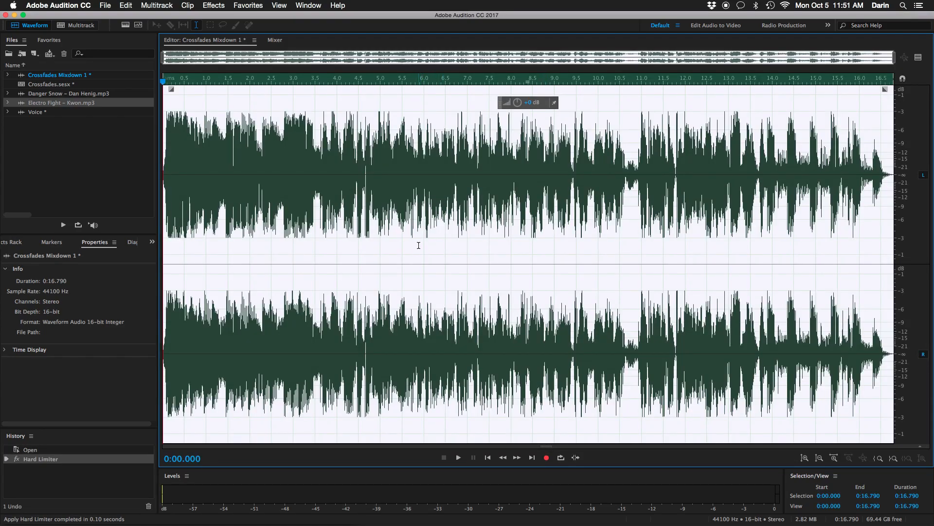
Step: Clear the selection and play the limited mixdown from the beginning
left_click(419, 244)
key("Home")
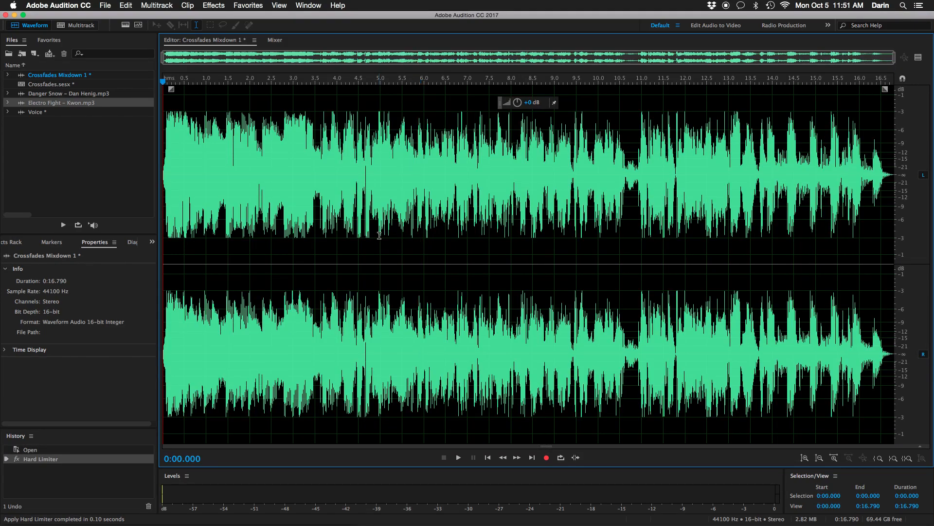
key("space")
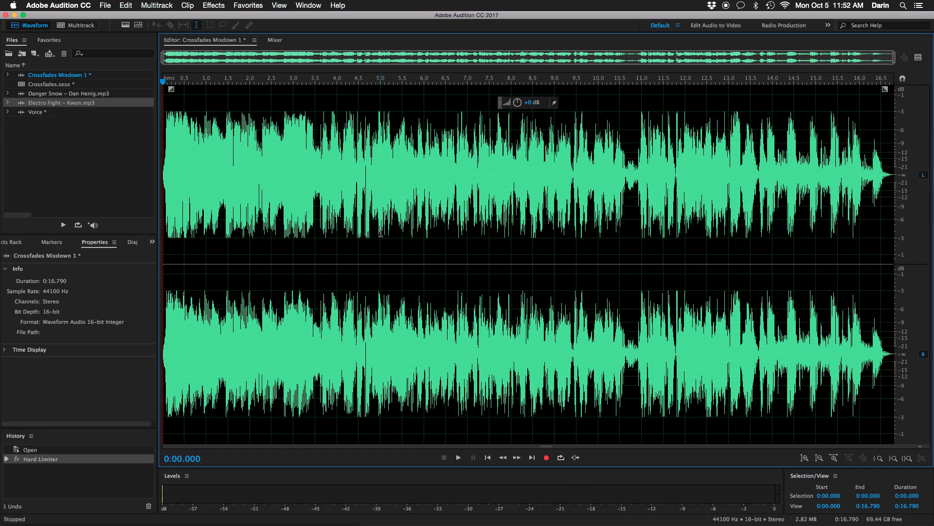
key("space")
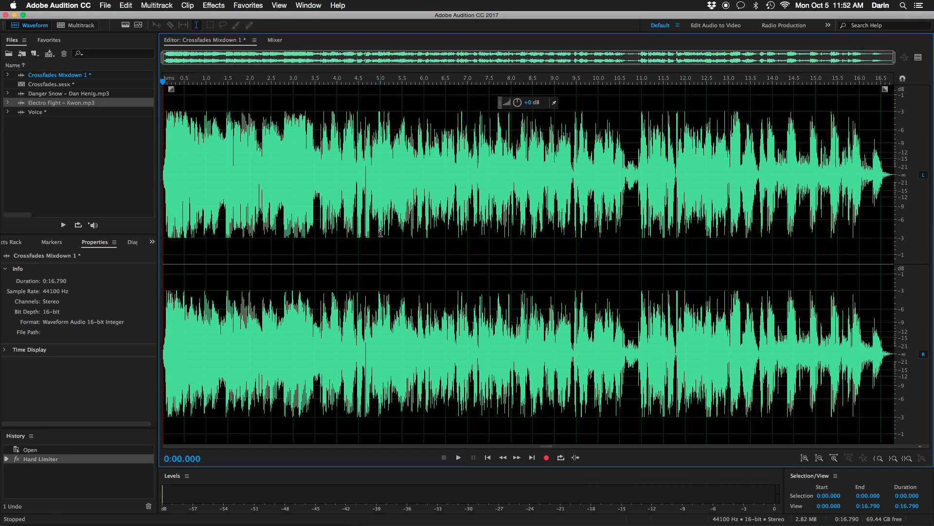